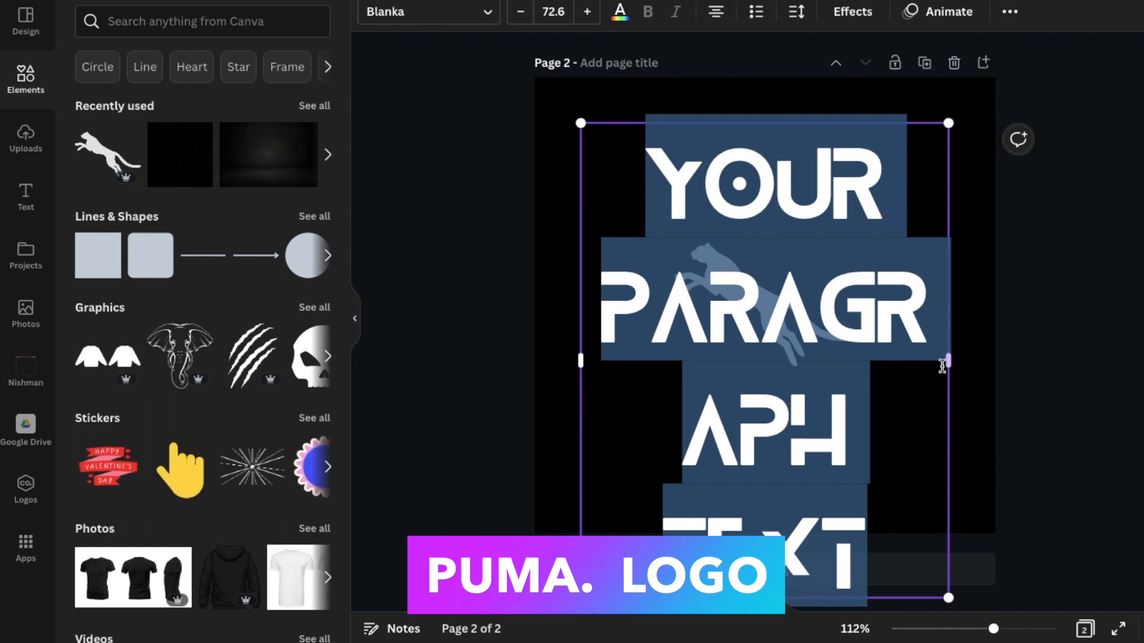
- Replace the placeholder paragraph text with PUMA, fit its box to one line and enlarge it to font size 97.4
drag(952, 365, 1083, 358)
key(BackSpace)
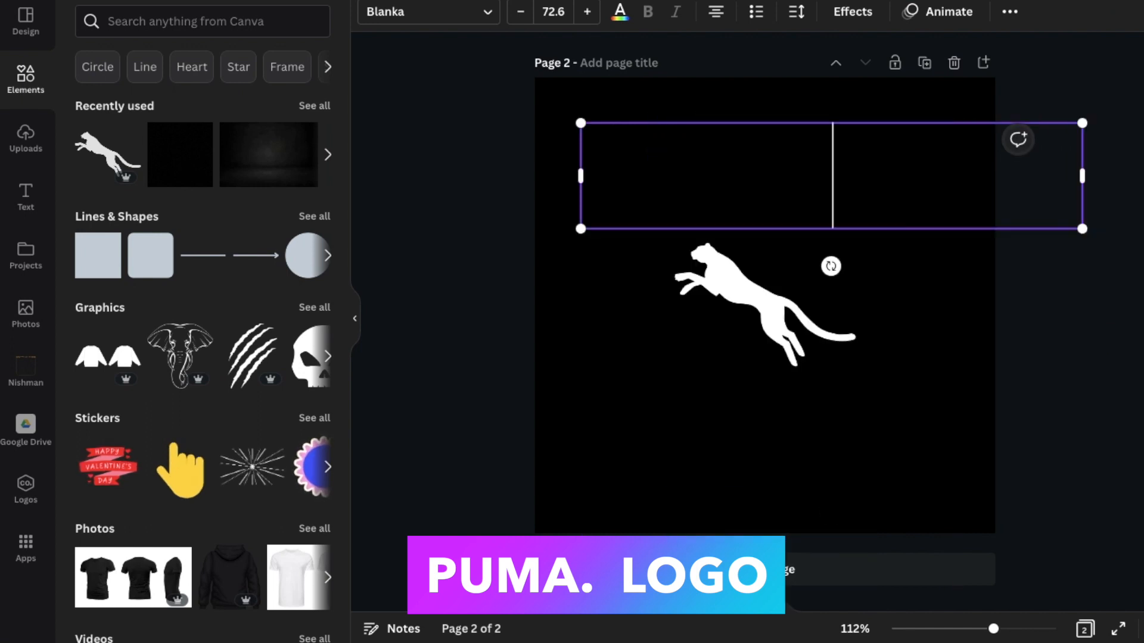
text(PUMA)
drag(1088, 178, 875, 177)
drag(878, 121, 983, 97)
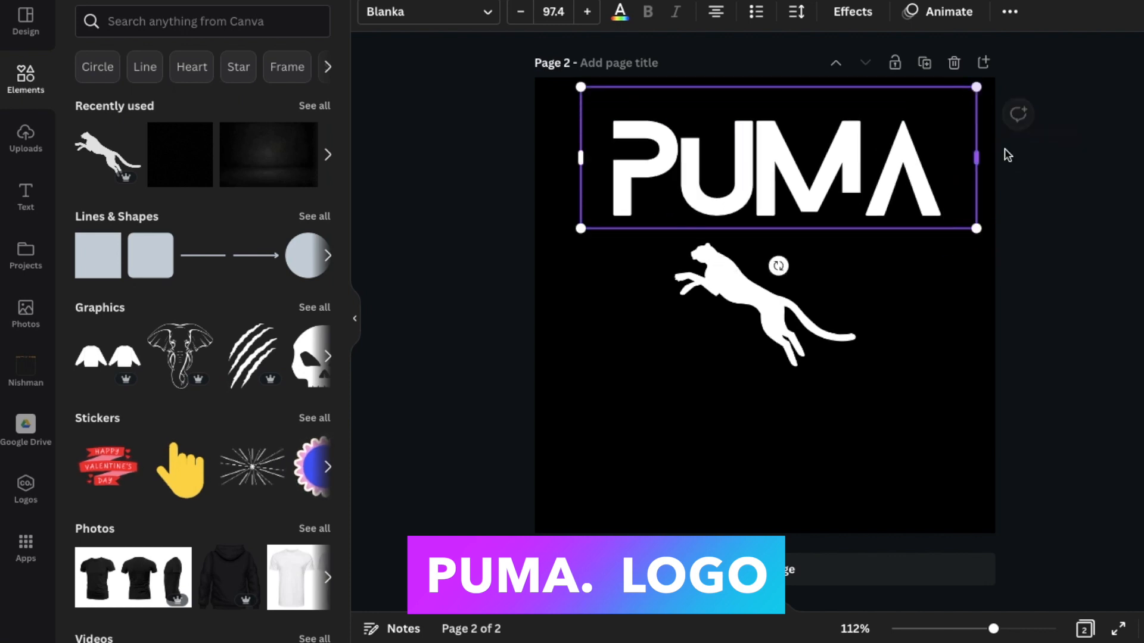
click(1021, 161)
- Move the PUMA text to the middle of the page and place the leaping puma graphic above its final letter
drag(798, 335, 971, 357)
click(831, 200)
drag(831, 199, 818, 377)
drag(983, 344, 968, 276)
click(892, 348)
drag(892, 346, 907, 315)
click(1047, 154)
- Shrink the puma graphic slightly so it leaps over the letter A
click(918, 256)
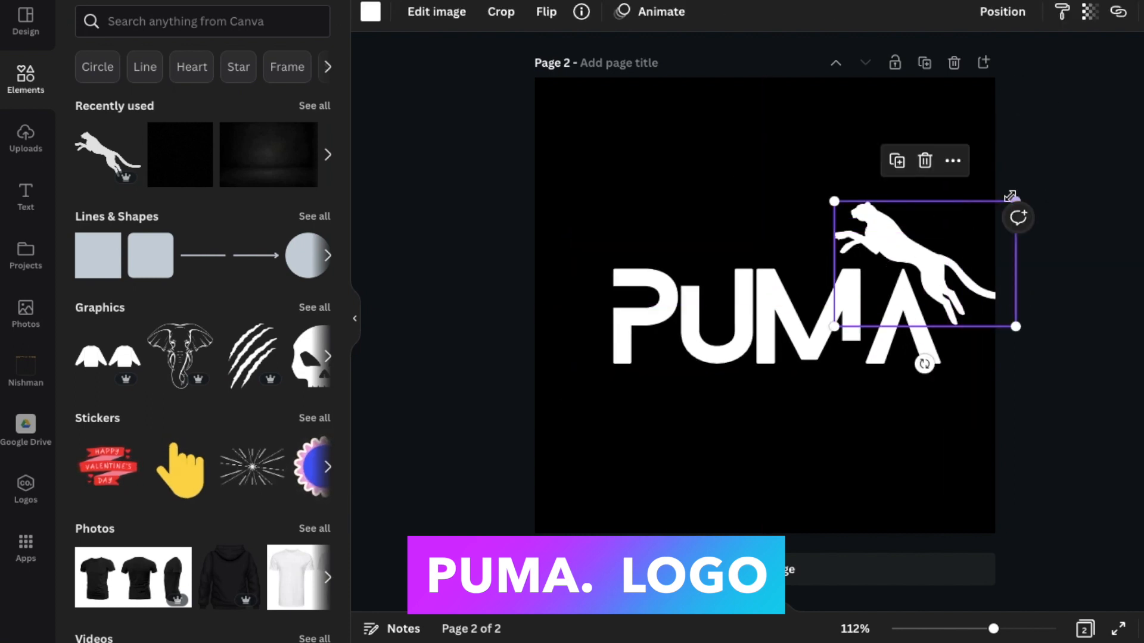
drag(836, 202, 847, 209)
click(942, 246)
click(934, 224)
scroll(930, 239, up, 8)
scroll(930, 417, down, 5)
click(974, 433)
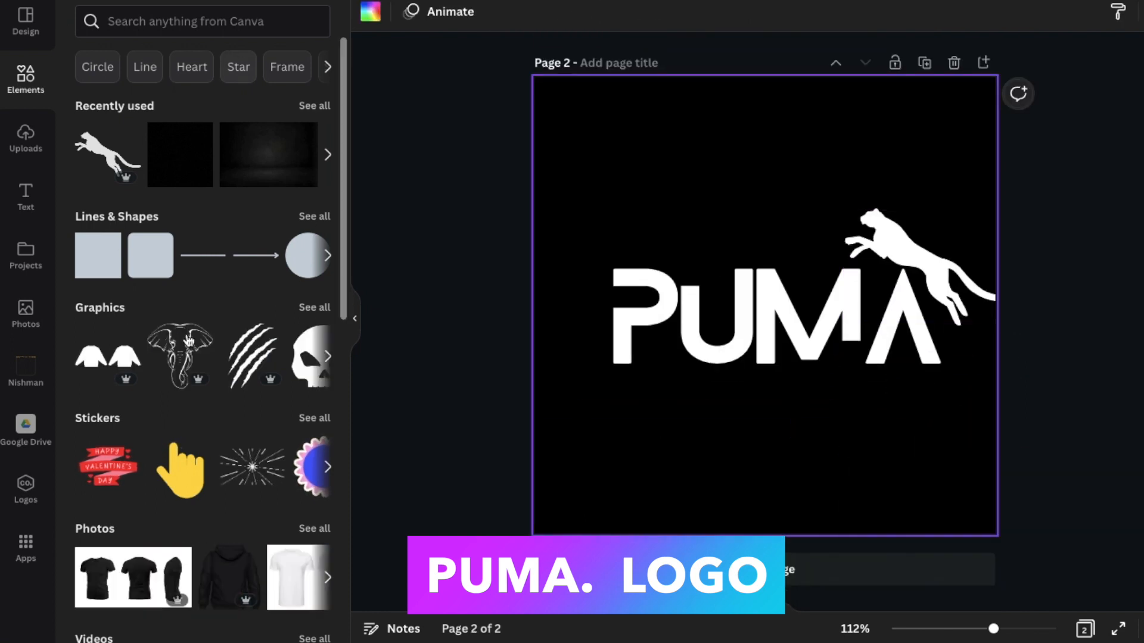
- Add the diagonal claw-scratch graphic to the page and size and position it over the PUMA lettering
click(232, 345)
drag(703, 388, 641, 467)
drag(763, 427, 813, 413)
click(902, 436)
- Duplicate the claw scratches and place the copies over the left and right letters so the cuts span the word PUMA
click(745, 240)
drag(737, 366, 608, 275)
click(624, 84)
drag(534, 191, 941, 460)
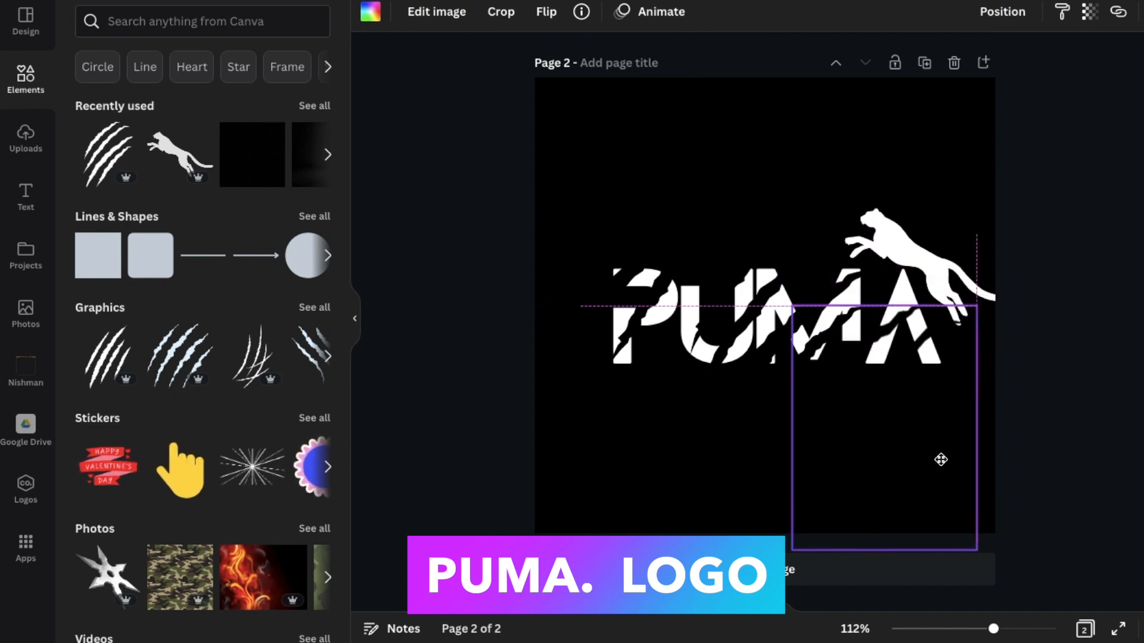
click(934, 123)
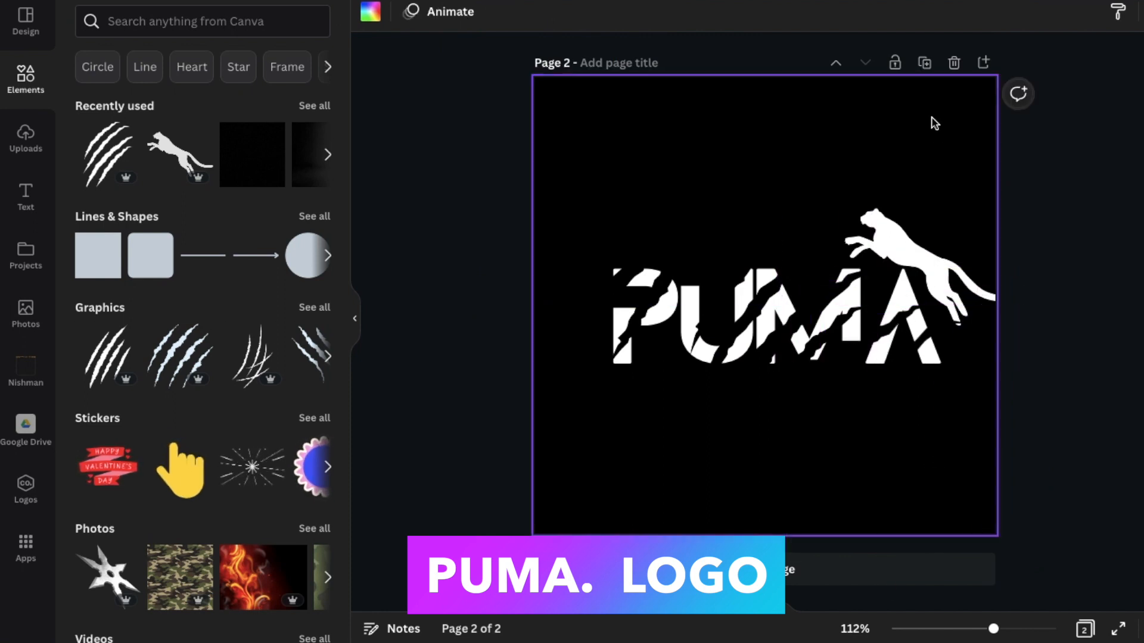
- Search the elements for "white shadow" and lay a dark shadow graphic across the lower part of the PUMA lettering
click(248, 21)
text(white)
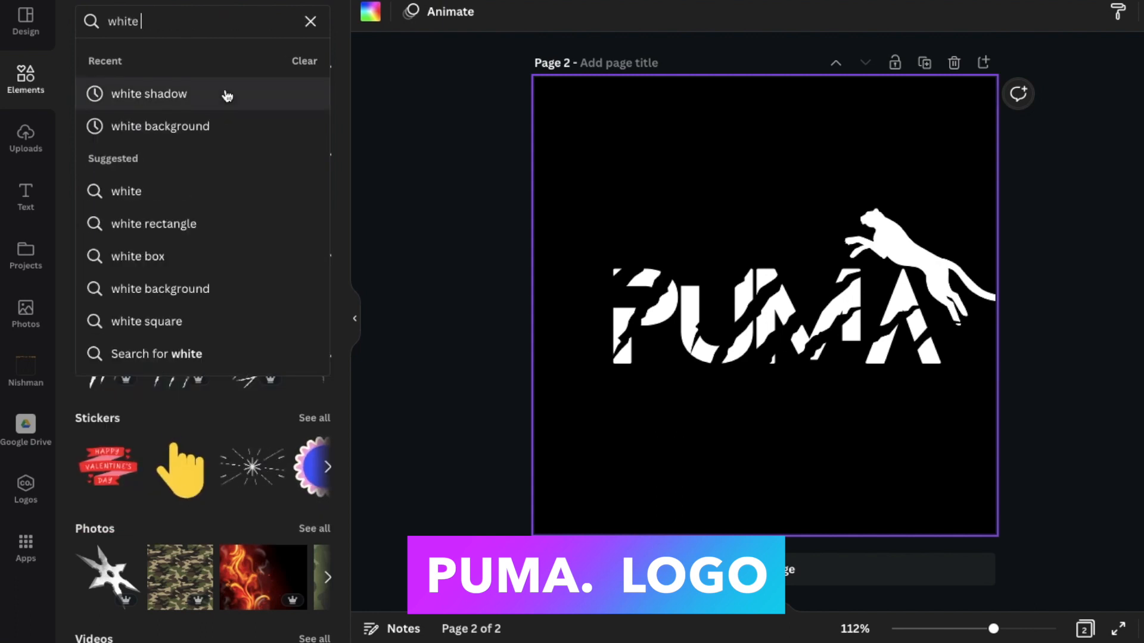
click(227, 96)
click(318, 186)
click(96, 192)
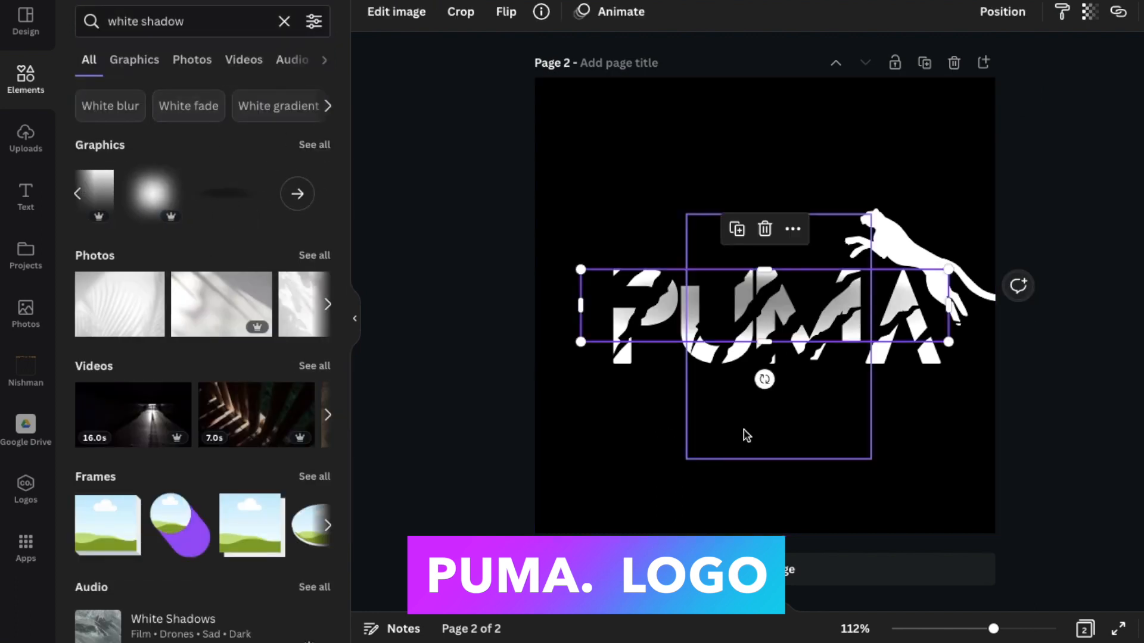
drag(917, 281, 914, 338)
click(948, 481)
click(719, 490)
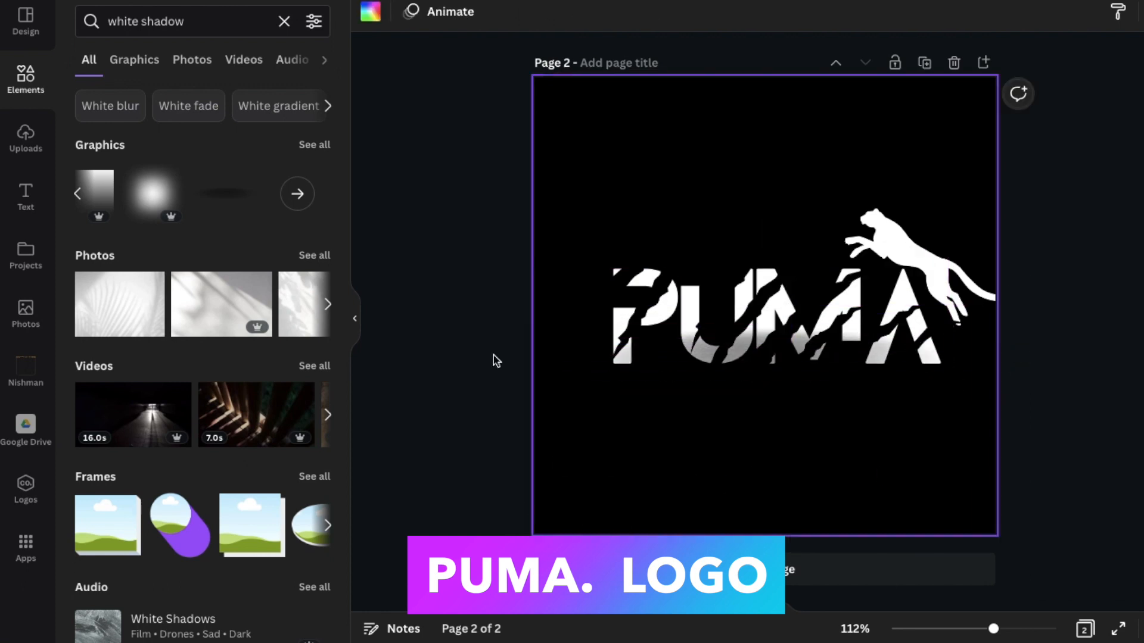
- Add a soft round dark shadow from the full "white shadow" graphics results and place it over the puma graphic
click(298, 193)
scroll(253, 457, down, 5)
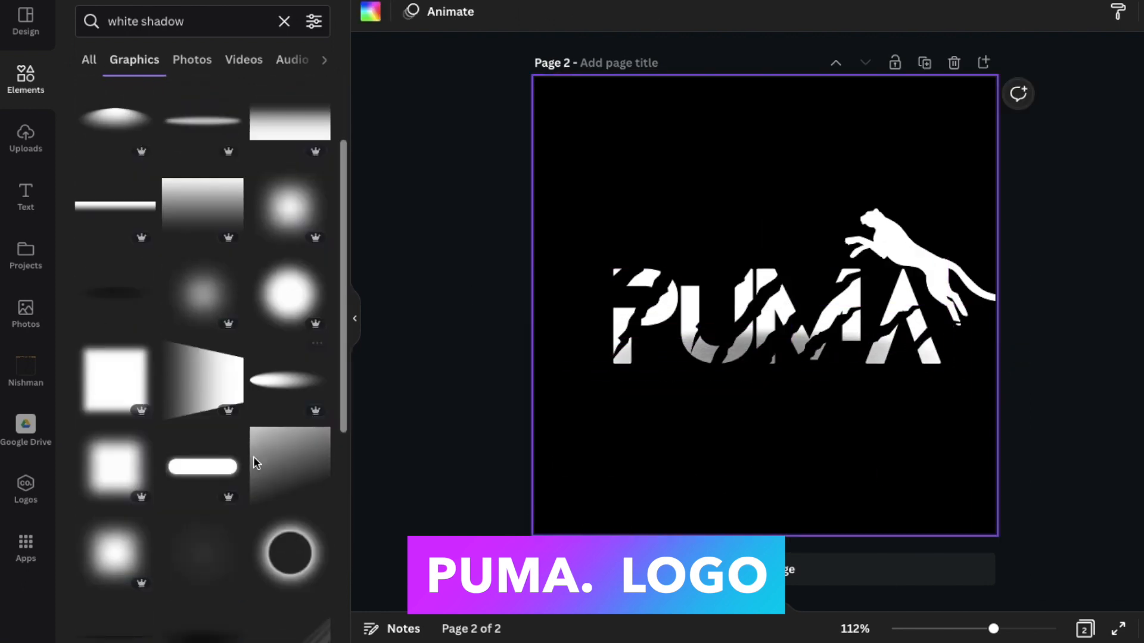
scroll(256, 465, down, 4)
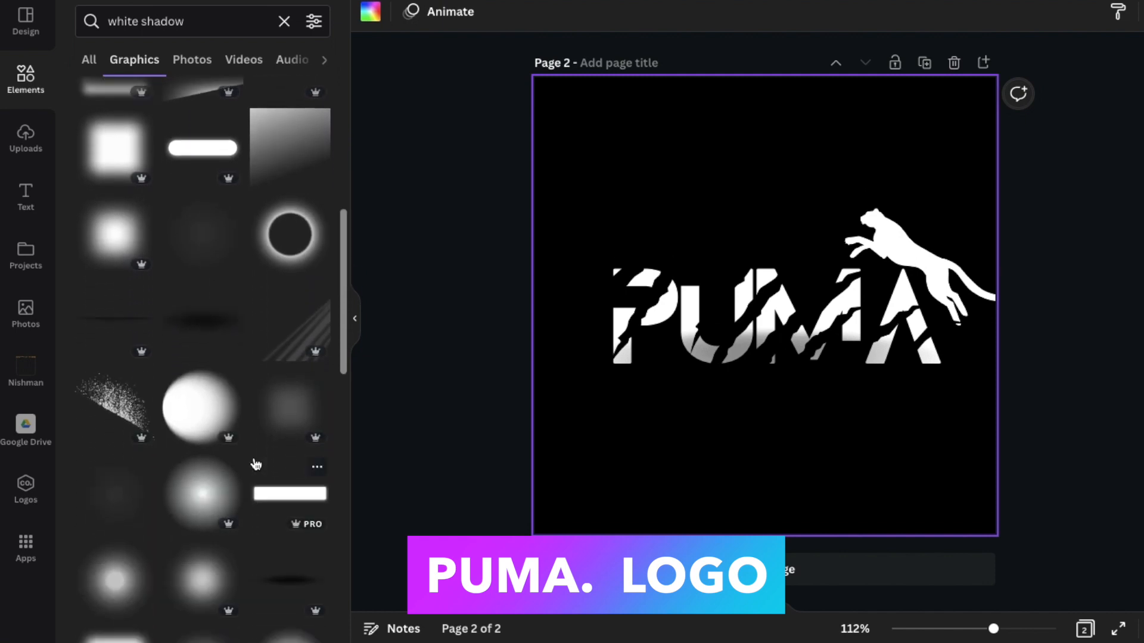
scroll(239, 482, up, 10)
scroll(228, 493, down, 10)
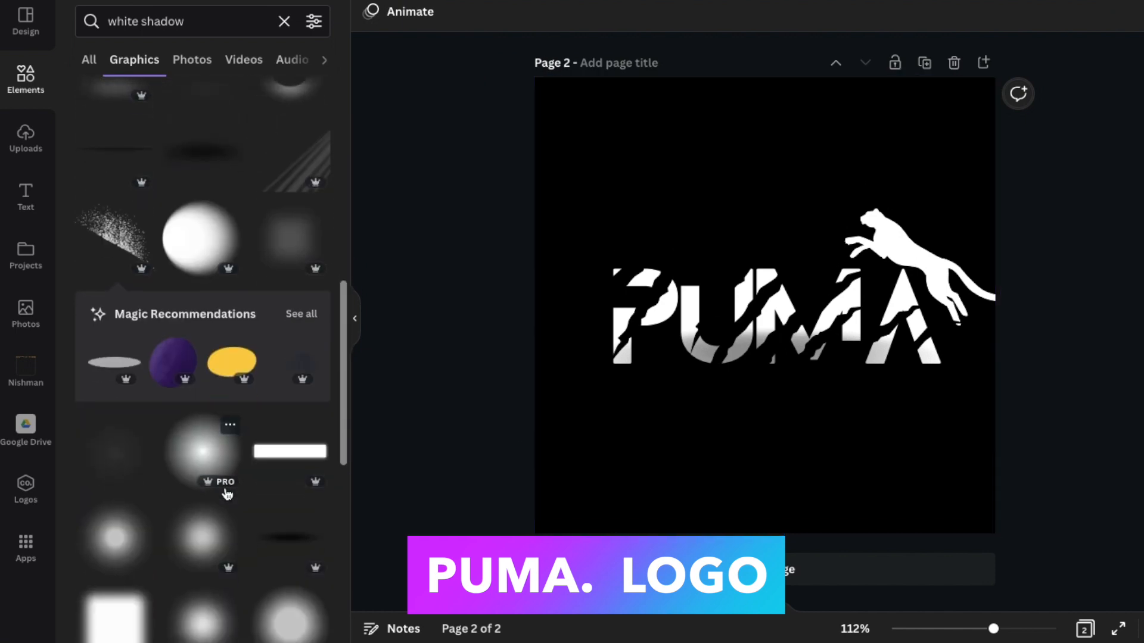
click(178, 457)
drag(848, 390, 986, 334)
- Rearrange the round shadow in the layer order by sending it to the back and repeatedly backward
click(938, 122)
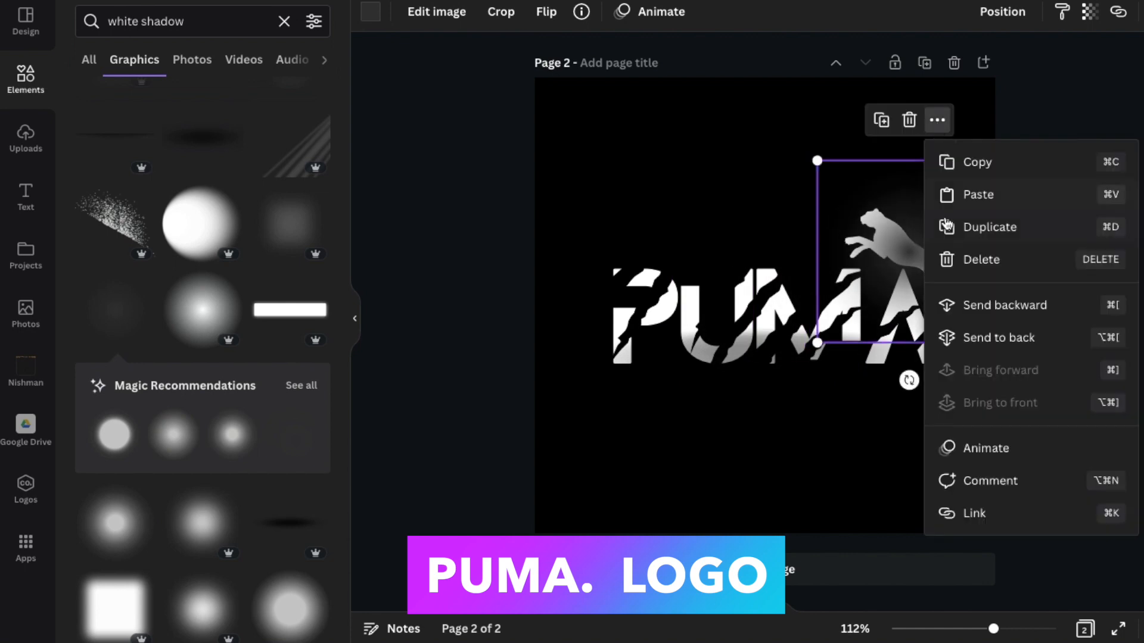
click(1011, 338)
click(937, 122)
click(983, 305)
click(932, 120)
click(983, 305)
click(937, 119)
click(983, 304)
click(937, 120)
click(983, 304)
click(1045, 278)
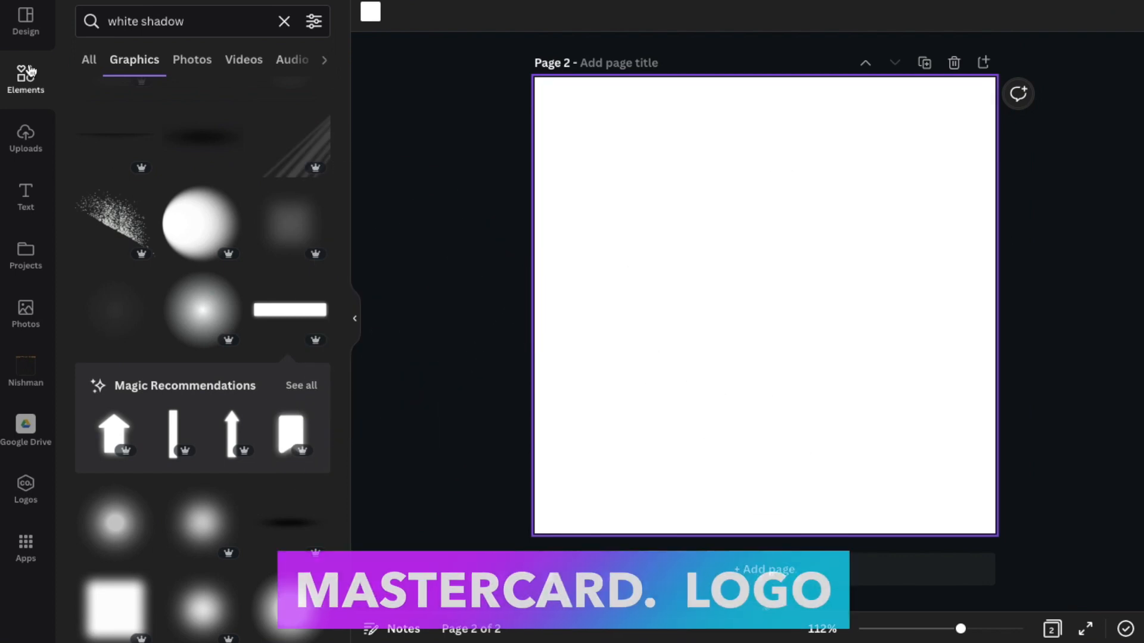
- Add a circle shape to the blank white page, enlarge it and place a duplicate slightly offset from it
click(29, 71)
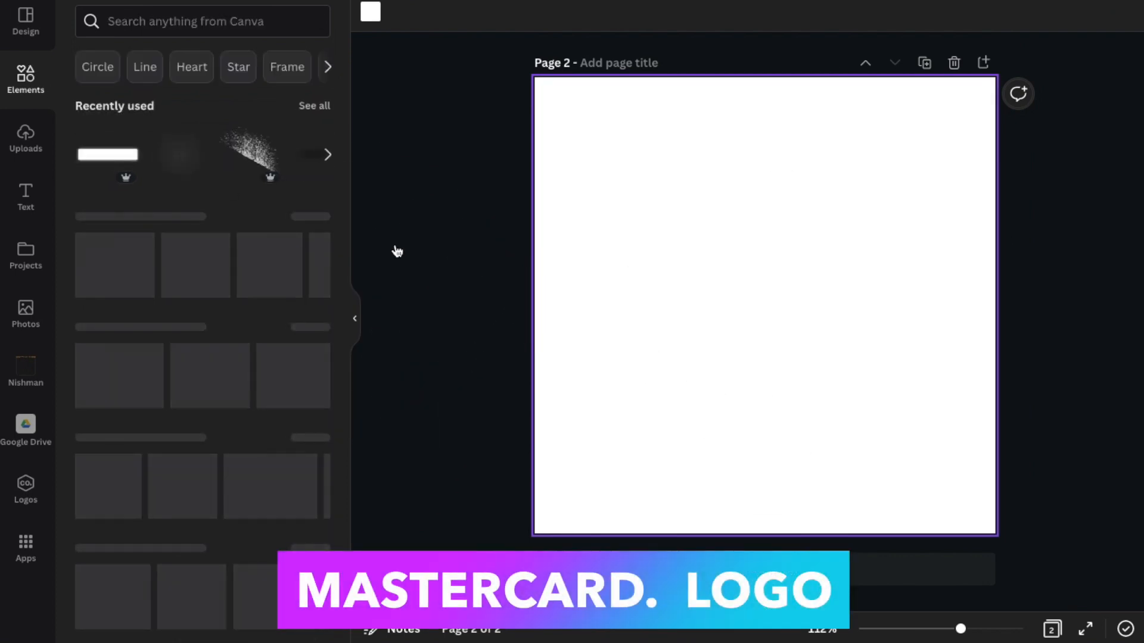
click(299, 257)
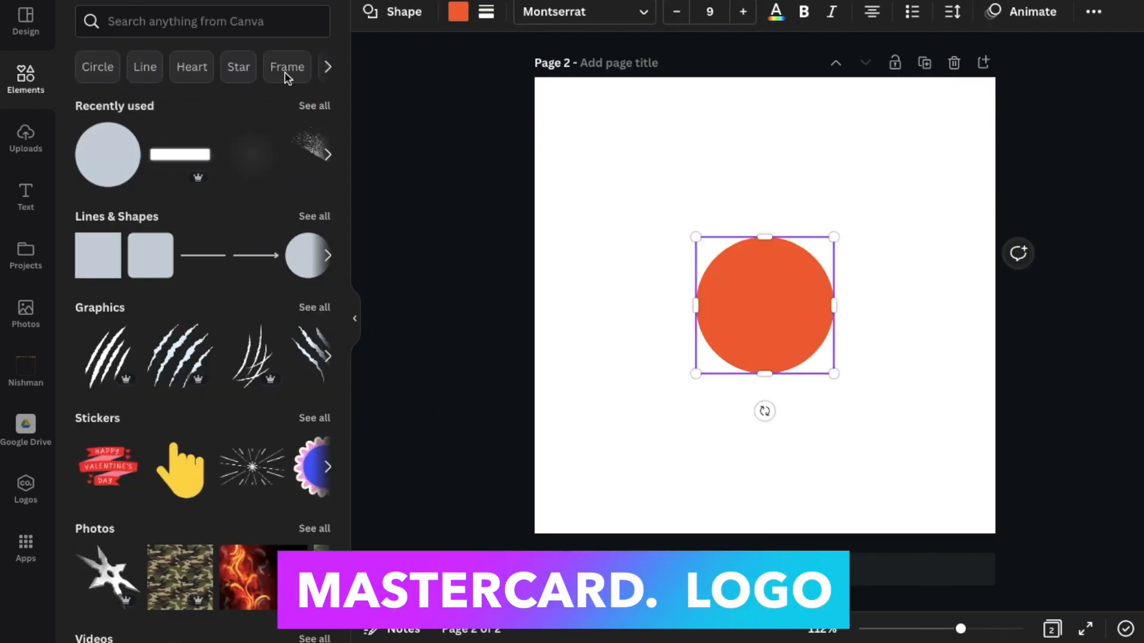
drag(695, 236, 641, 181)
click(871, 314)
drag(783, 319, 723, 341)
click(650, 170)
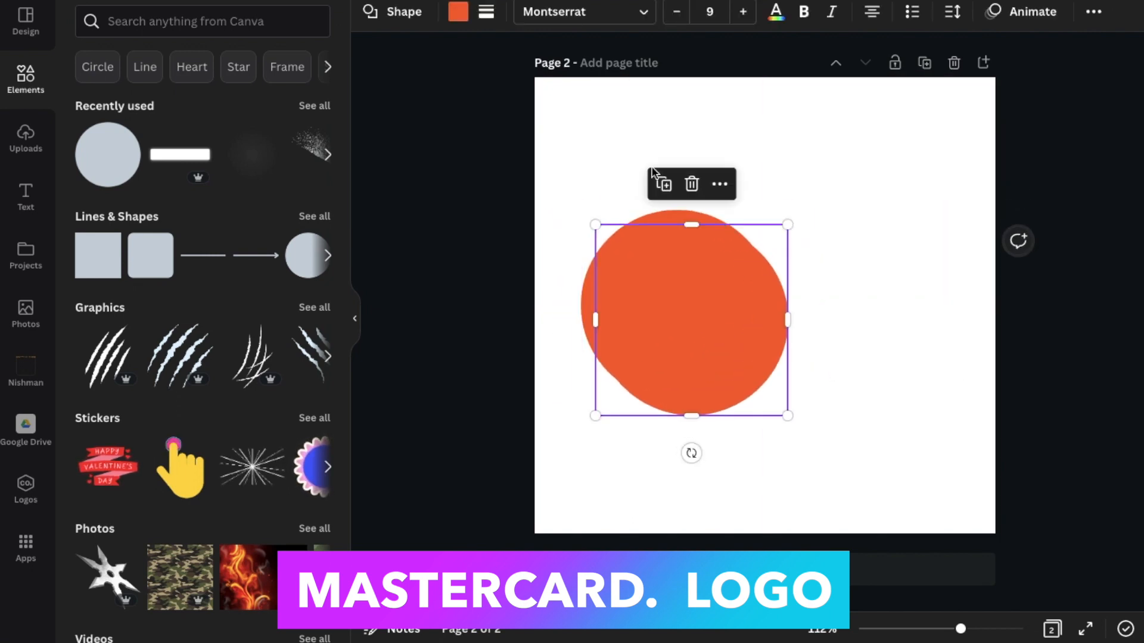
- Fill the duplicate circle with yellow-orange and move it to the right so it slightly overlaps the original
click(456, 10)
click(99, 284)
drag(807, 380, 958, 361)
- Fill the left circle with the default red colour
click(728, 312)
click(458, 13)
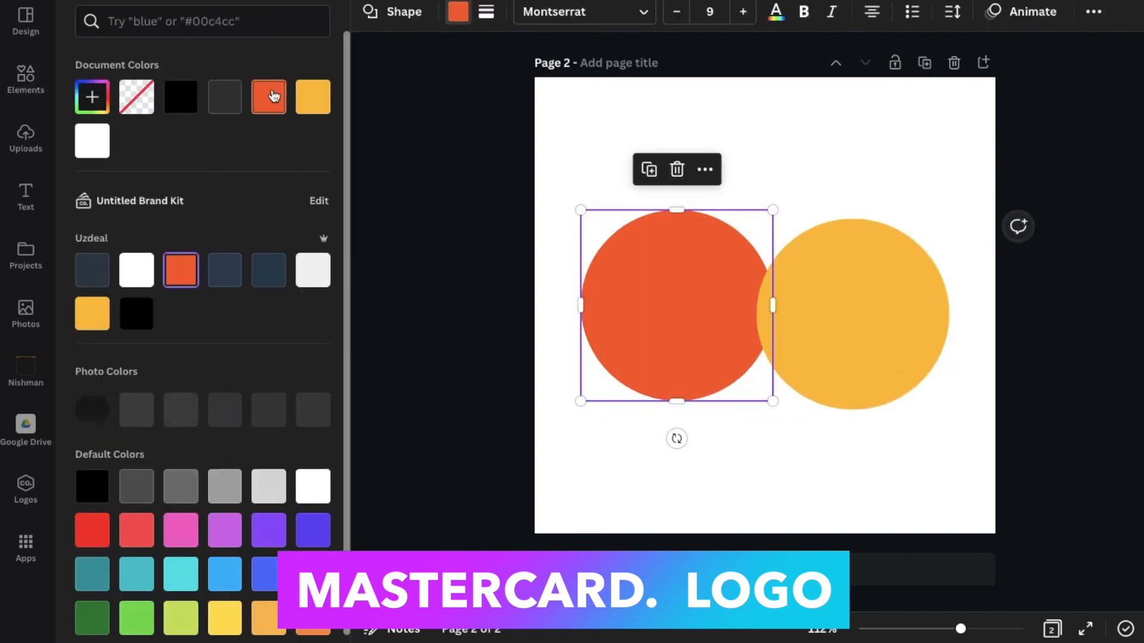
click(80, 538)
- Level the red and yellow circles with a slight overlap and enlarge the pair together at the page centre
drag(885, 303, 871, 292)
drag(635, 177, 811, 411)
mouse_move(786, 346)
mouse_down()
mouse_move(812, 345)
mouse_move(799, 347)
mouse_up()
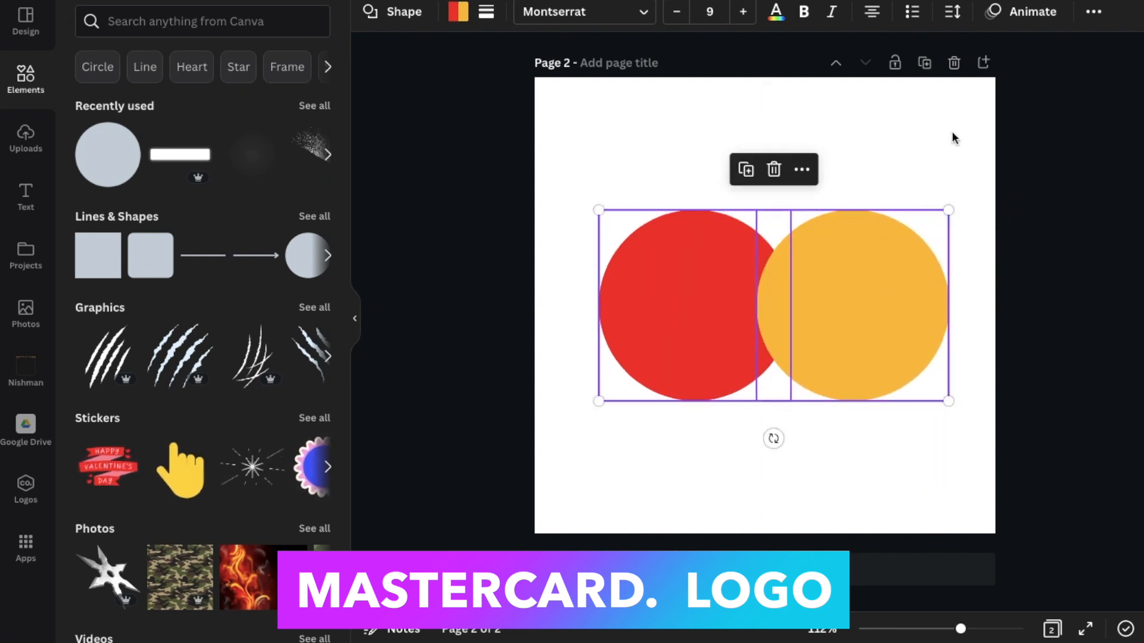
click(953, 131)
drag(582, 177, 825, 372)
drag(949, 210, 971, 197)
drag(875, 276, 853, 283)
click(1115, 236)
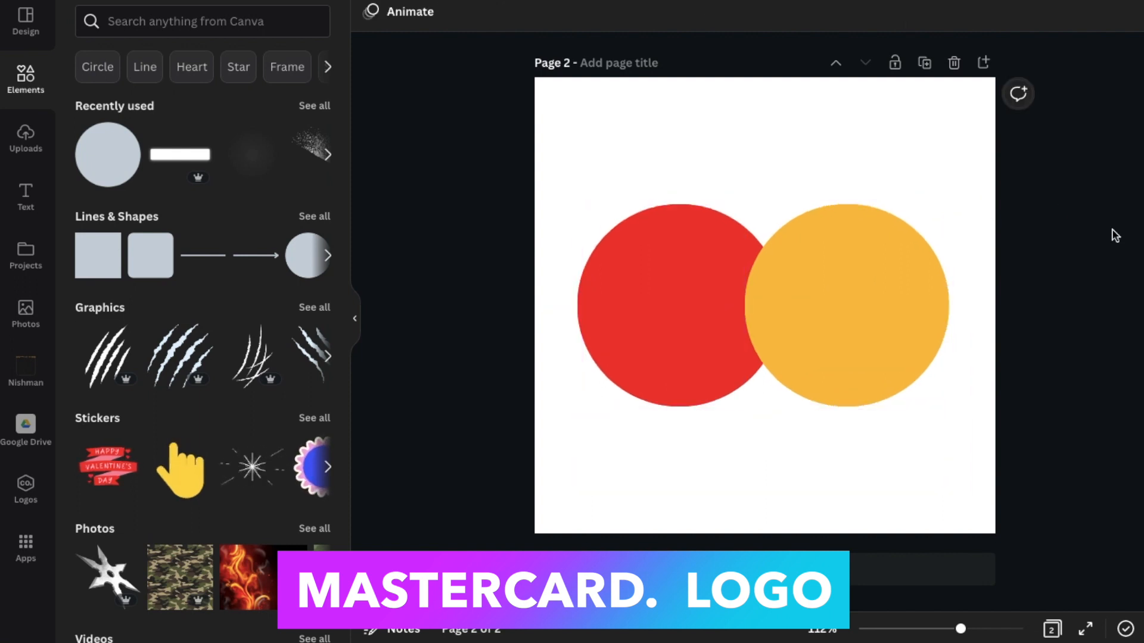
- Add the recently used striped circle graphic, rotate it until its stripes are horizontal and move it below the circles
click(315, 106)
click(115, 340)
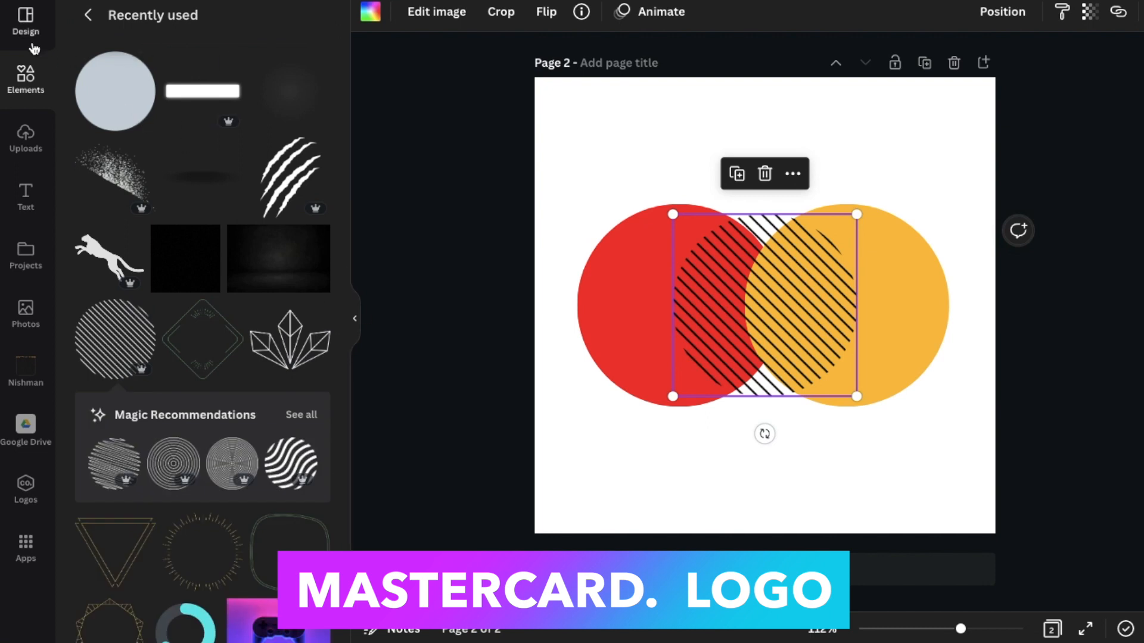
click(36, 60)
drag(765, 434, 866, 408)
drag(807, 298, 760, 455)
- Send the yellow circle behind the red circle
click(847, 318)
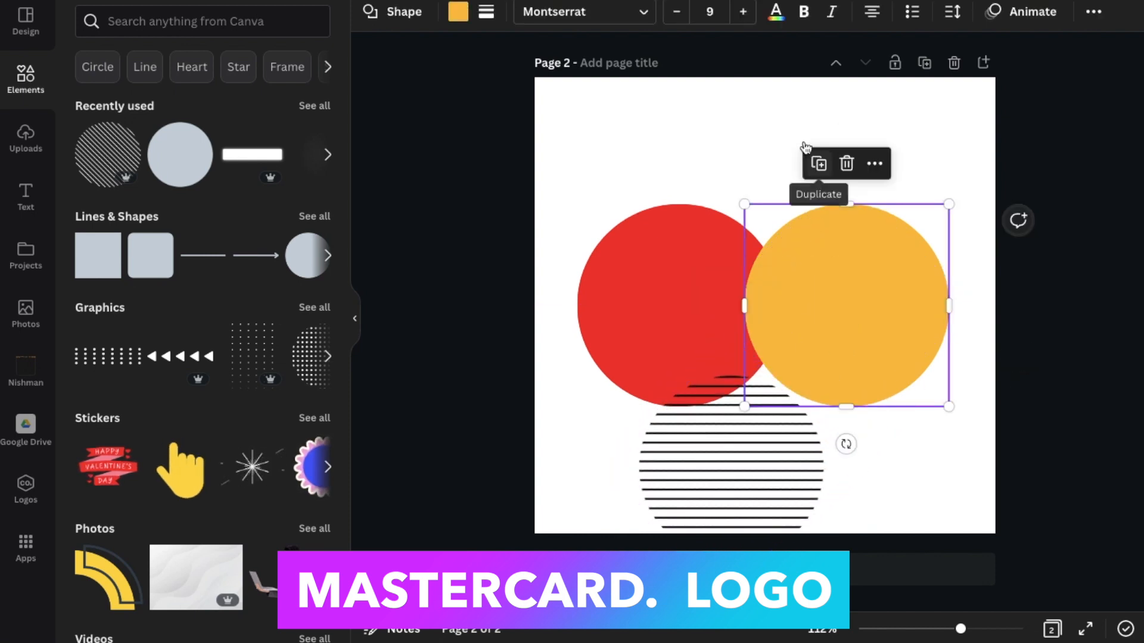
click(875, 163)
click(939, 250)
- Move the striped circle onto the yellow circle and enlarge it to match that circle's size and centre
drag(843, 439, 899, 299)
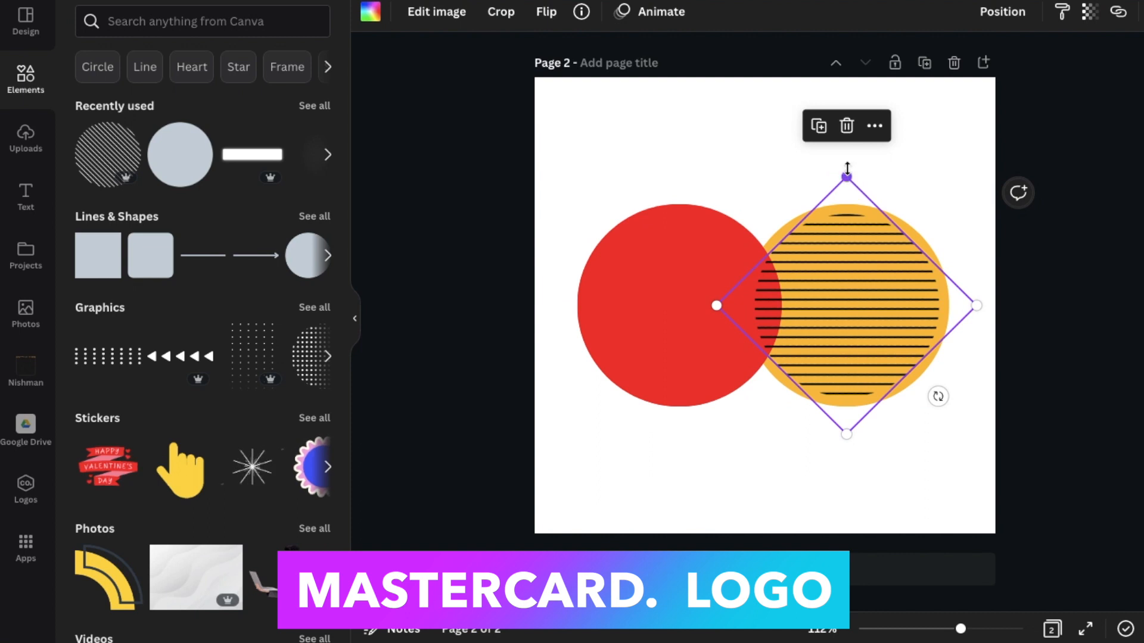
drag(847, 176, 846, 170)
drag(847, 437, 847, 452)
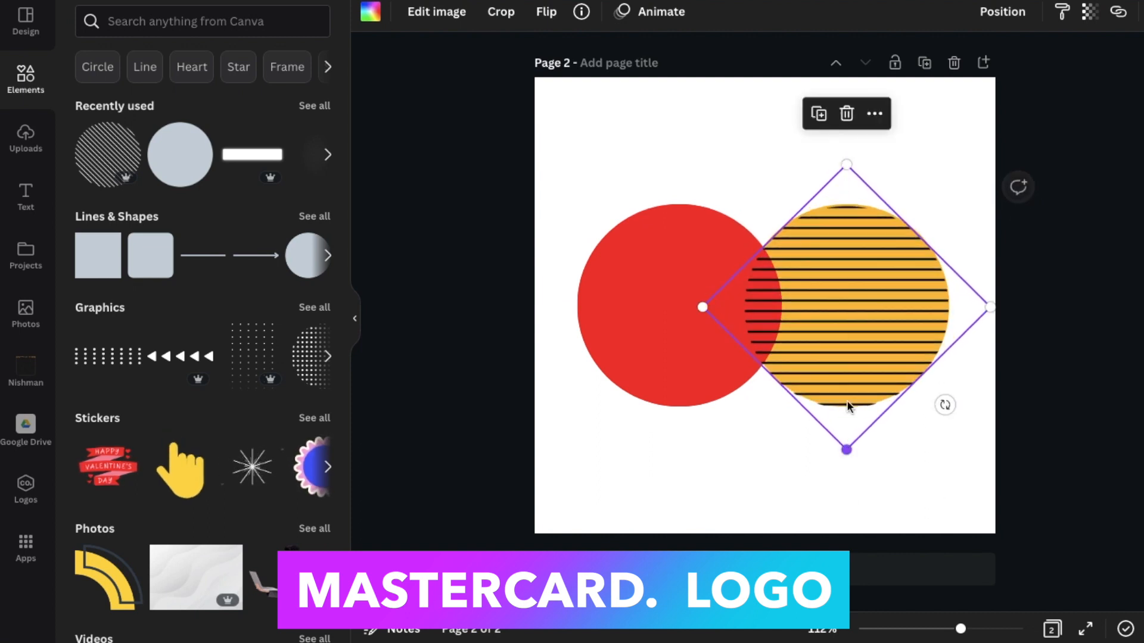
drag(859, 321, 858, 317)
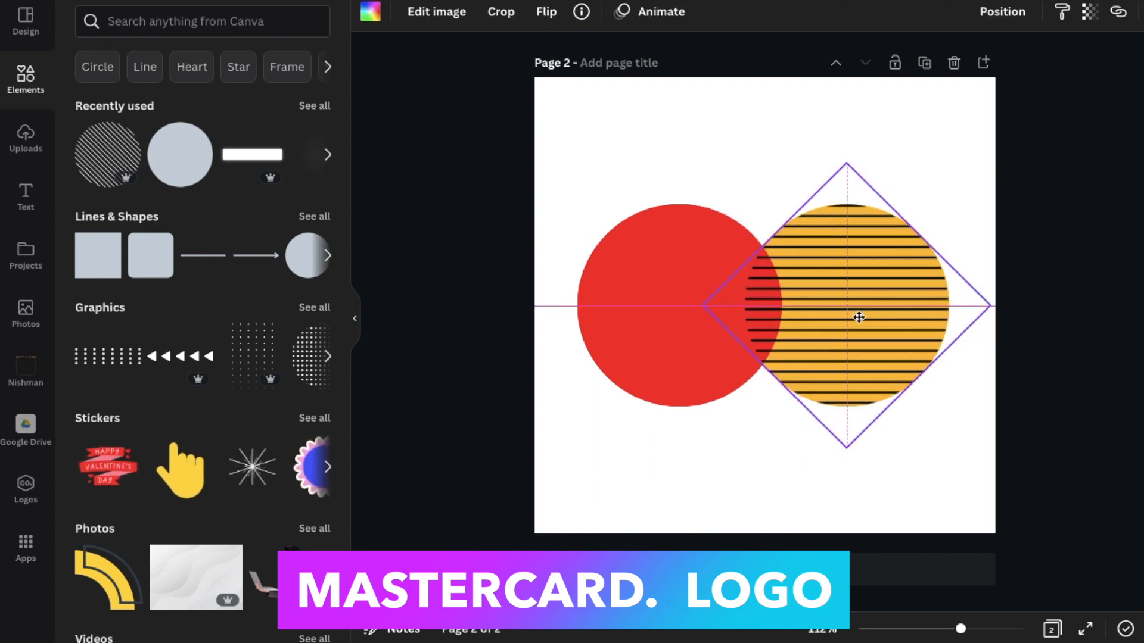
- Recolour the stripes to the same yellow-orange as the right circle
click(377, 16)
click(95, 273)
click(589, 463)
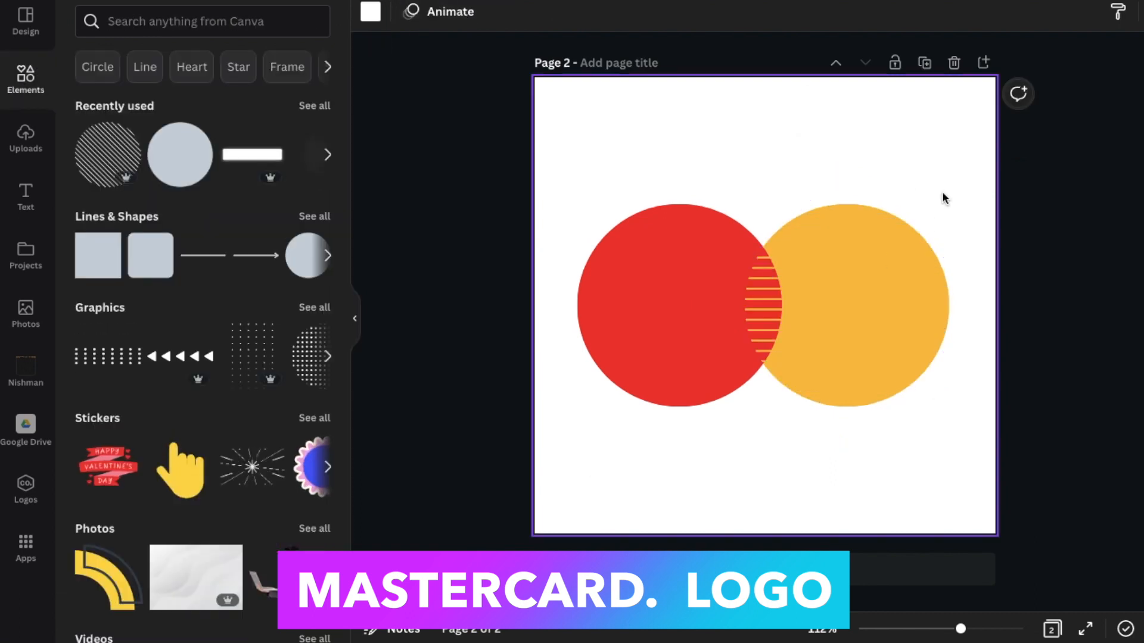
- Shift the yellow circle and its stripes left together to widen the striped overlap with the red circle
drag(871, 251, 840, 249)
drag(925, 232, 893, 230)
click(817, 312)
drag(817, 312, 817, 308)
click(926, 154)
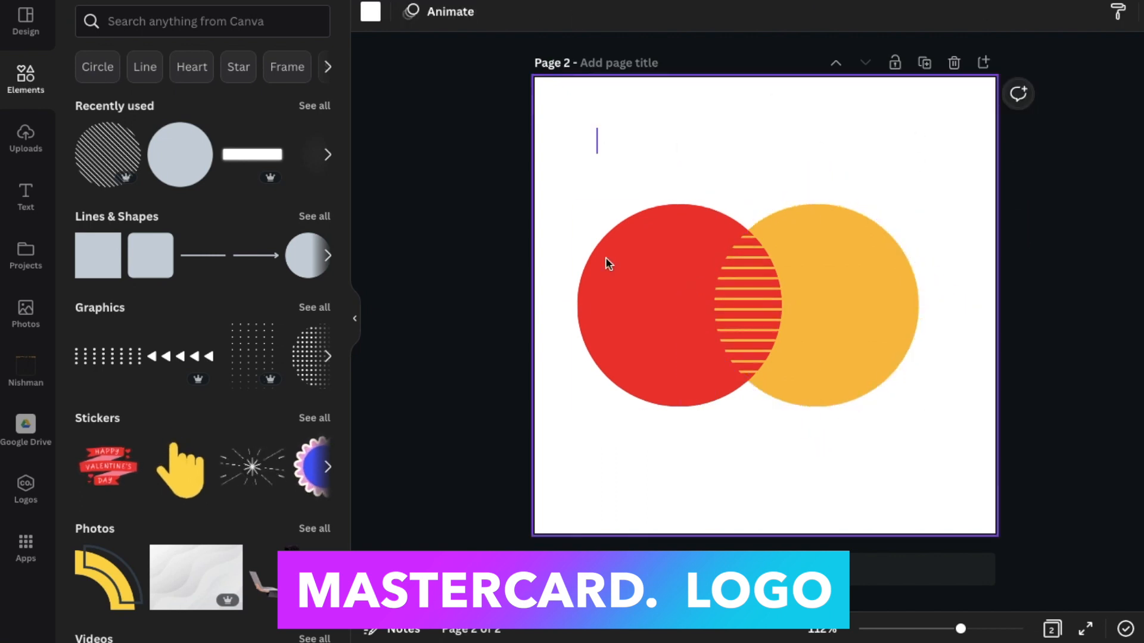
- Select all the logo elements and enlarge them together
key(ctrl+a)
drag(960, 446, 995, 473)
click(1066, 331)
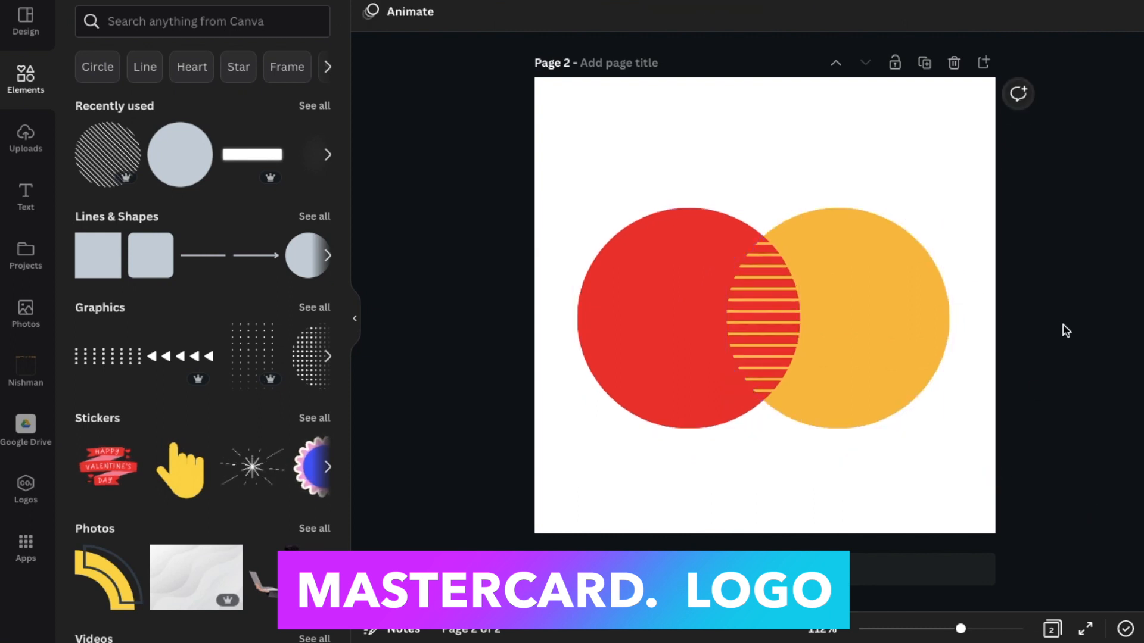
- Add a text box over the circles, enlarge it to font size 17.2 and replace its placeholder with "mastercard"
click(549, 173)
key(t)
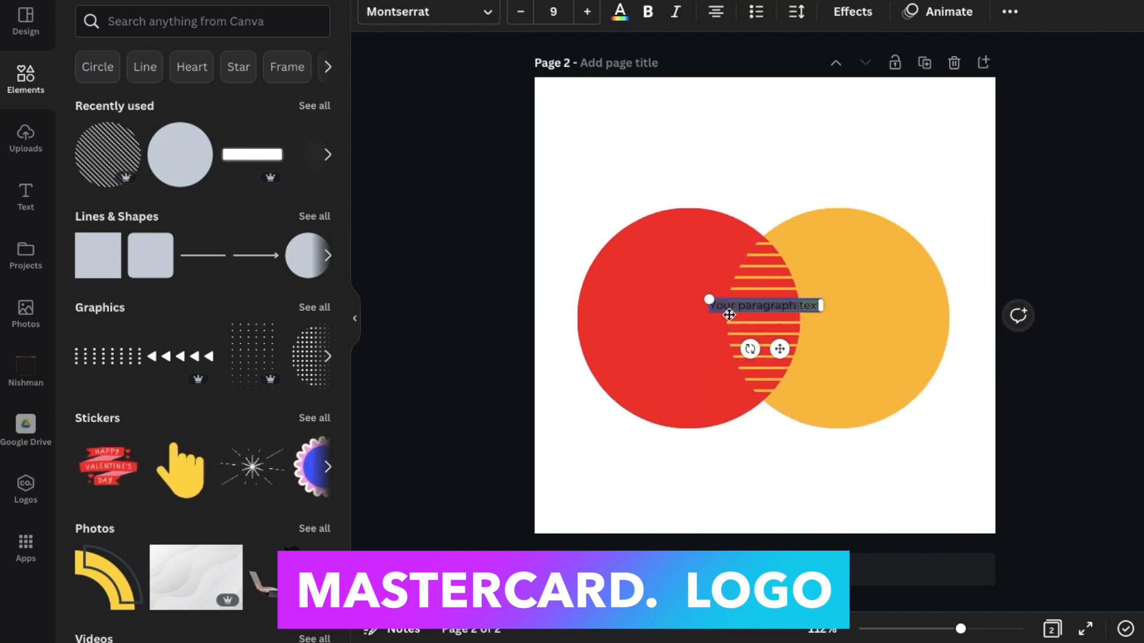
drag(708, 297, 616, 240)
key(BackSpace)
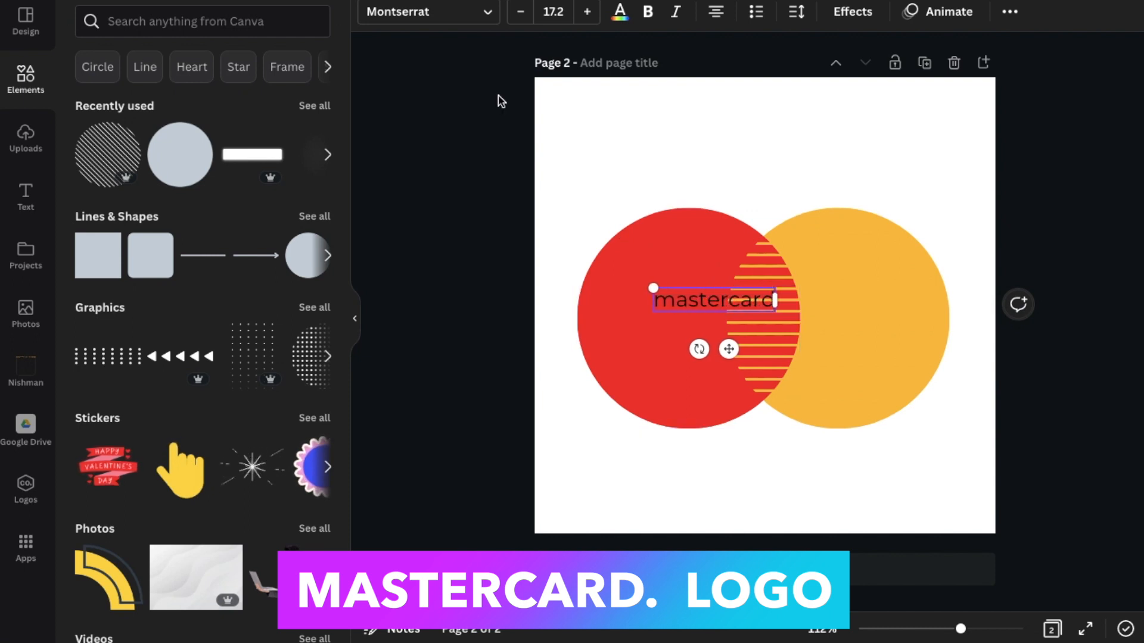
- Change the text's font to SF Pro Display Black Italic and retype it in capitals as MASTERCARD
click(459, 16)
click(149, 221)
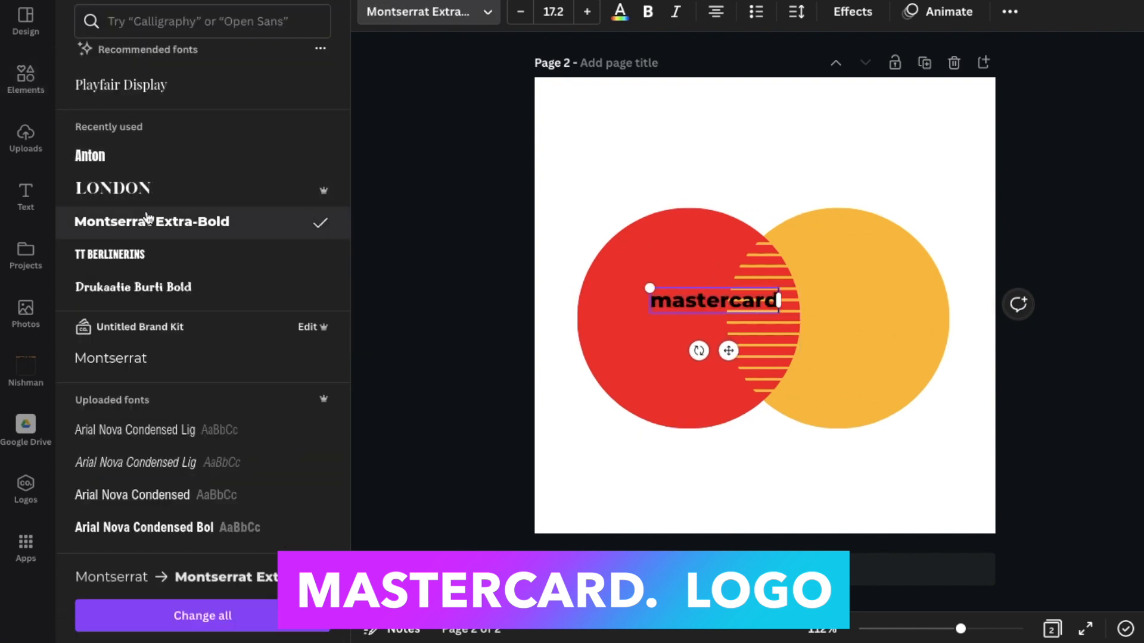
scroll(166, 477, down, 10)
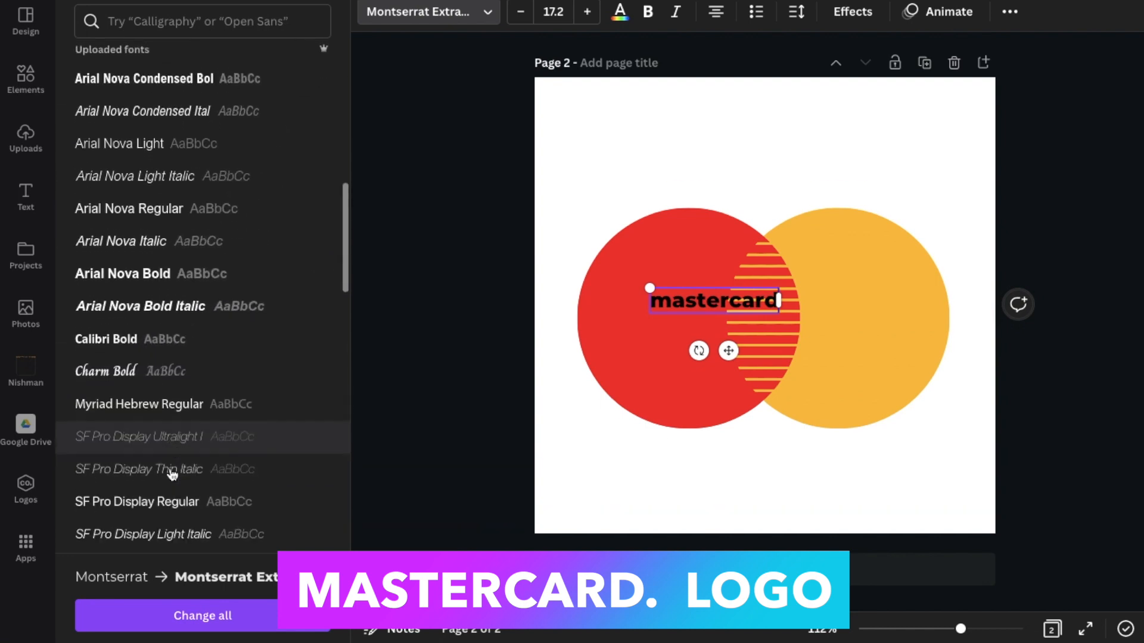
scroll(172, 475, down, 2)
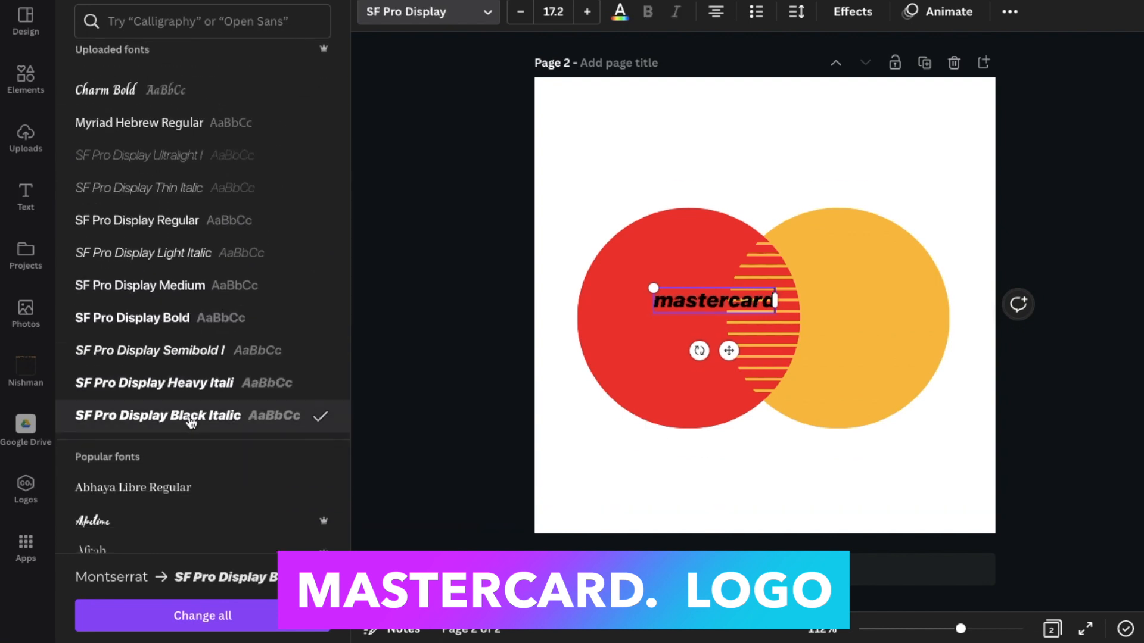
scroll(196, 417, down, 4)
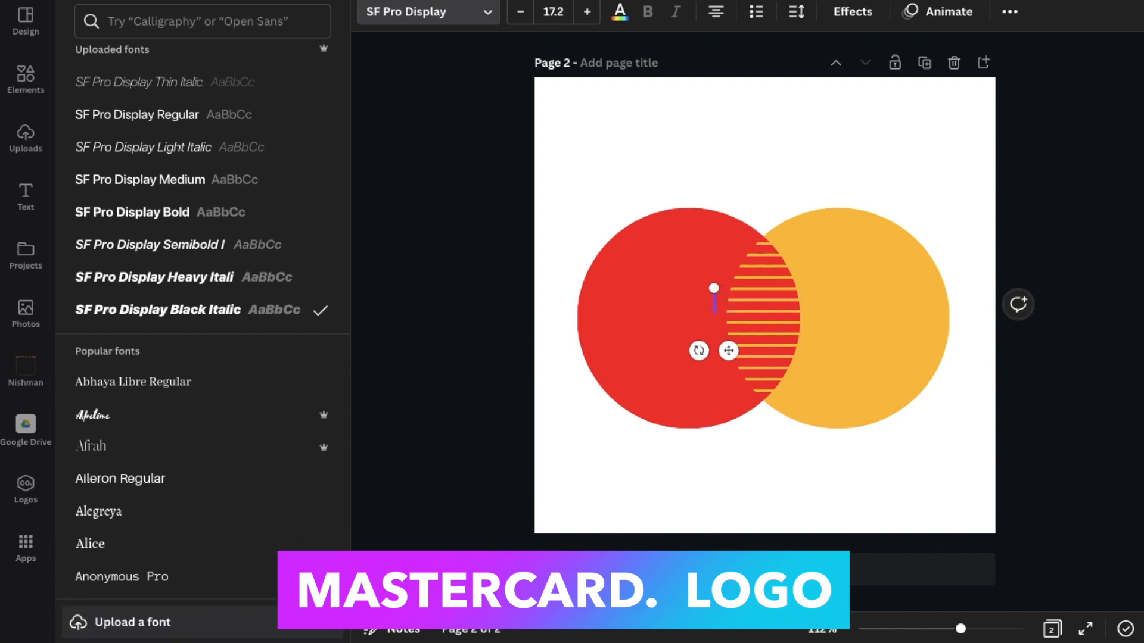
click(733, 147)
- Enlarge the MASTERCARD text across the circles to font size 41.7 and colour it light grey
click(664, 291)
drag(639, 289, 556, 219)
drag(791, 313, 900, 396)
click(621, 22)
click(312, 225)
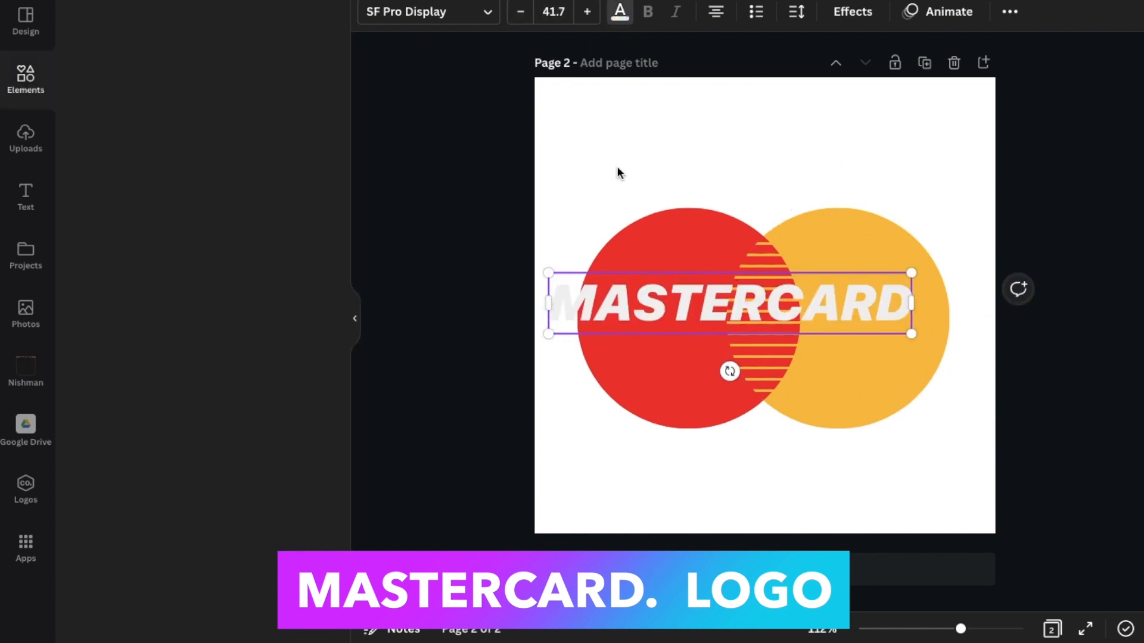
- Centre the MASTERCARD text over the two circles, shrink it to font size 38.5 and append a period
click(617, 166)
drag(684, 295, 716, 318)
click(986, 194)
drag(925, 324, 924, 317)
drag(581, 288, 608, 293)
drag(913, 340, 899, 340)
click(926, 336)
text(.)
- Try the Anton, Horizon, Intro Rust, League Spartan and Monument fonts on the whole MASTERCARD. text
key(super+a)
click(429, 12)
scroll(197, 322, down, 5)
click(169, 107)
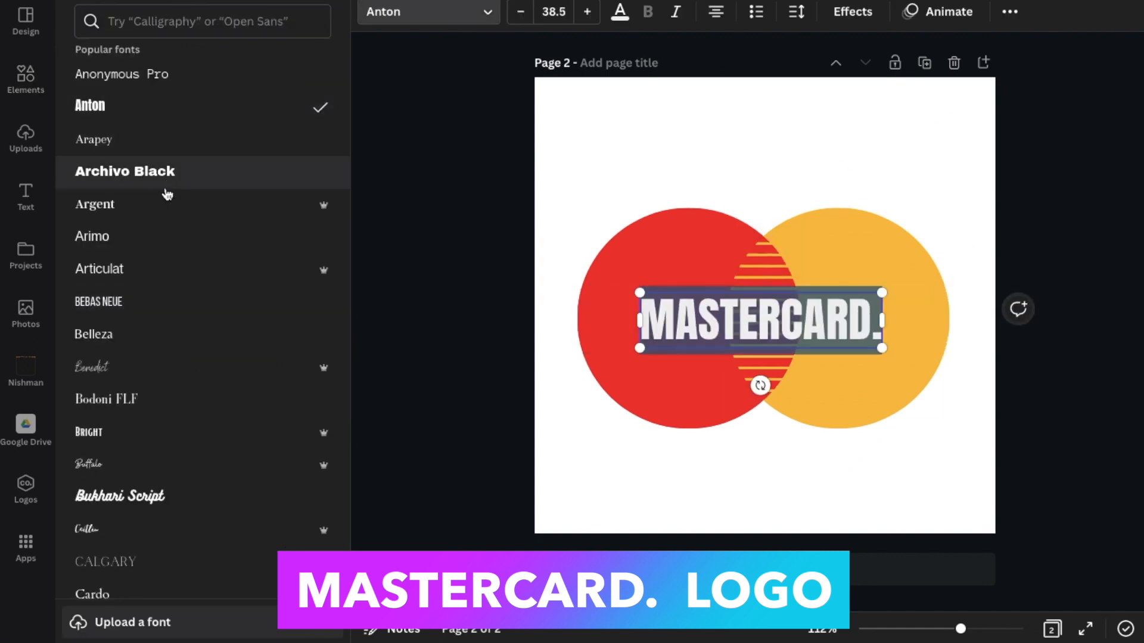
scroll(186, 483, down, 10)
click(186, 478)
scroll(189, 484, down, 2)
click(190, 486)
scroll(190, 488, down, 5)
click(185, 496)
scroll(184, 500, down, 5)
click(206, 495)
scroll(230, 493, down, 20)
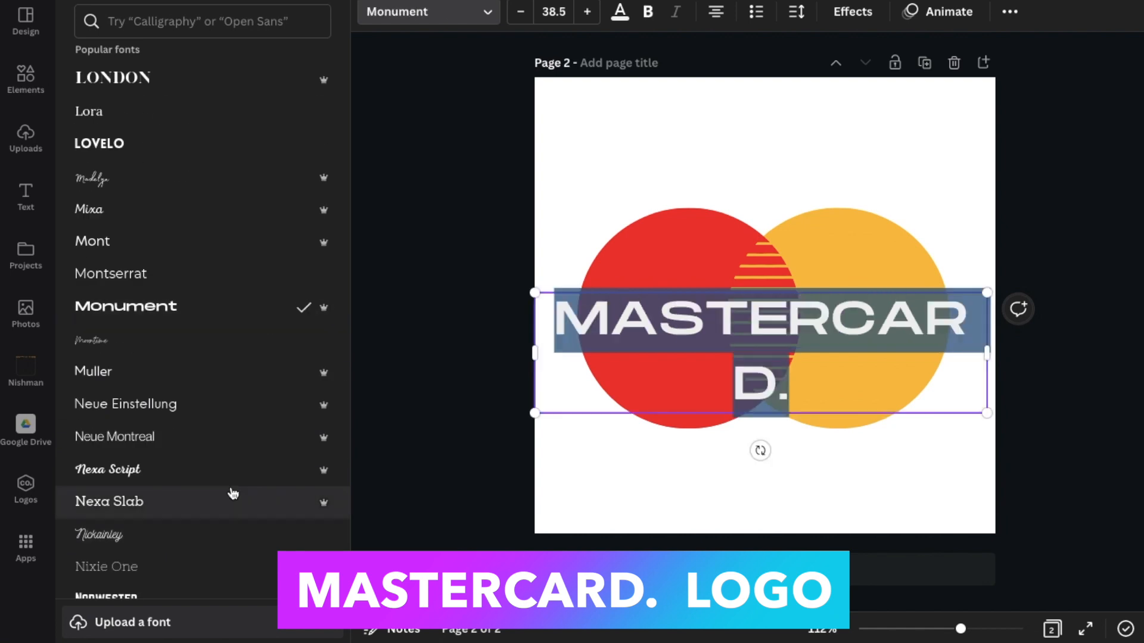
click(247, 542)
- Shrink the MASTERCARD. text to font size 35.2 and set its font to Archivo Black
click(735, 327)
drag(957, 348, 942, 344)
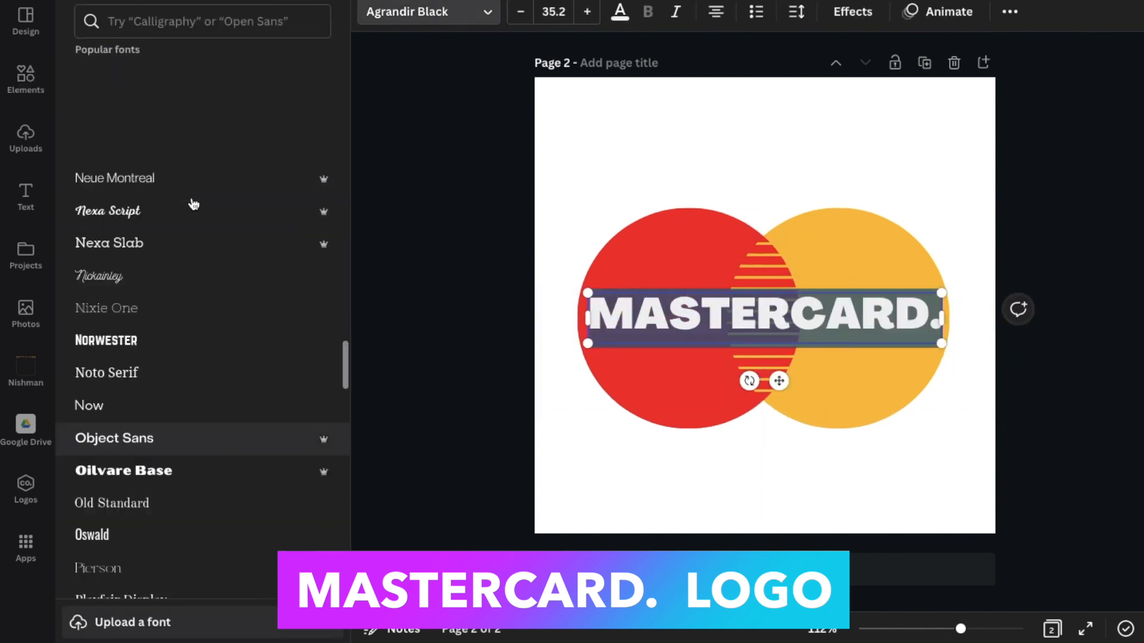
scroll(197, 214, up, 15)
click(197, 262)
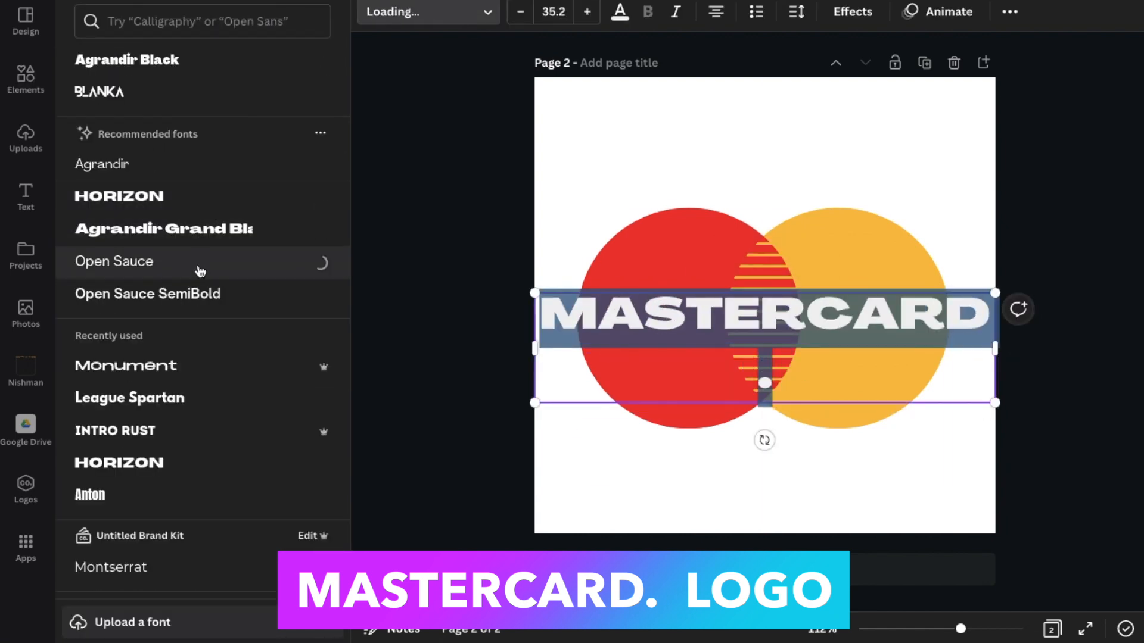
scroll(194, 298, down, 8)
scroll(190, 457, down, 2)
click(192, 457)
scroll(206, 511, down, 20)
click(238, 352)
scroll(239, 352, up, 20)
click(250, 246)
click(444, 262)
- Enlarge the MASTERCARD. text slightly so that it spans nearly the full width of the two circles
click(881, 325)
click(878, 382)
click(887, 329)
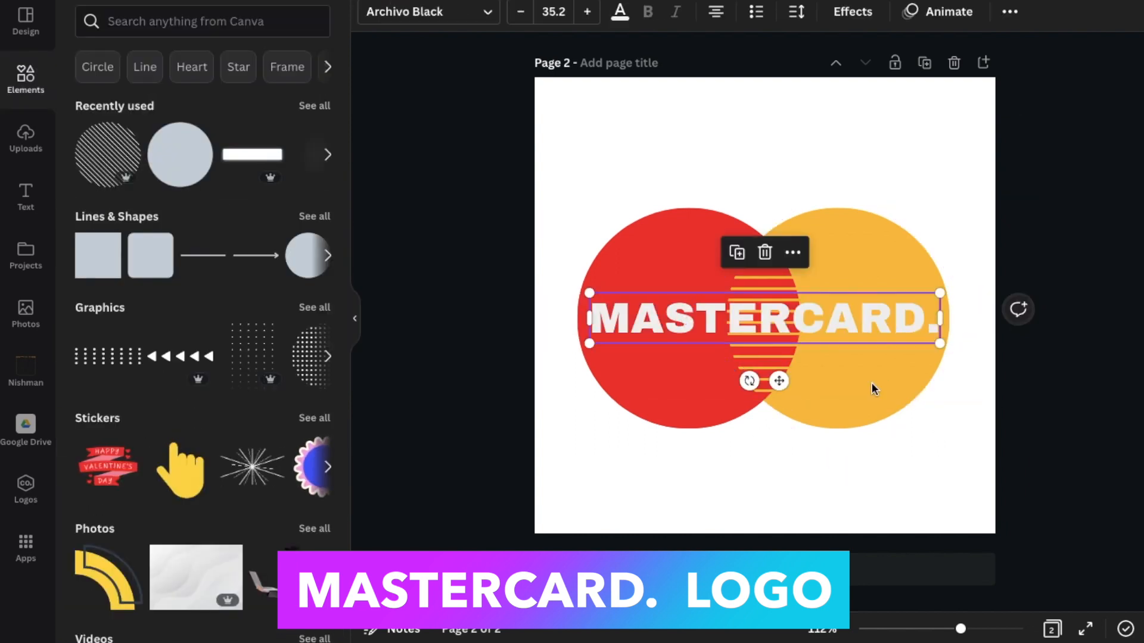
drag(938, 338, 942, 343)
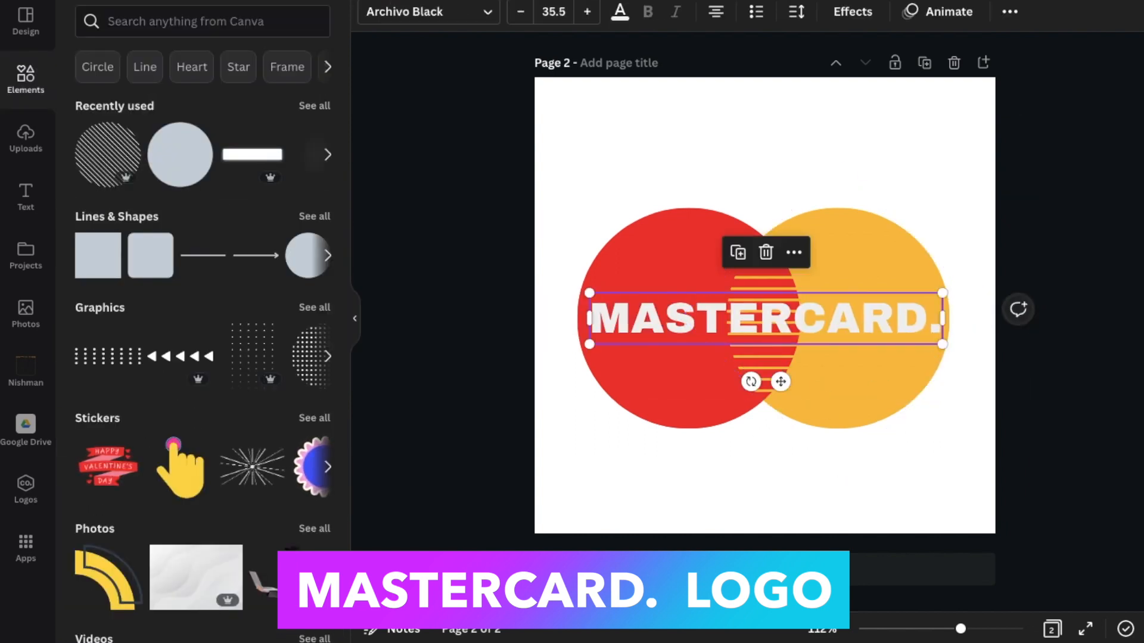
click(589, 12)
click(589, 12)
click(589, 12)
click(522, 13)
click(521, 13)
click(522, 14)
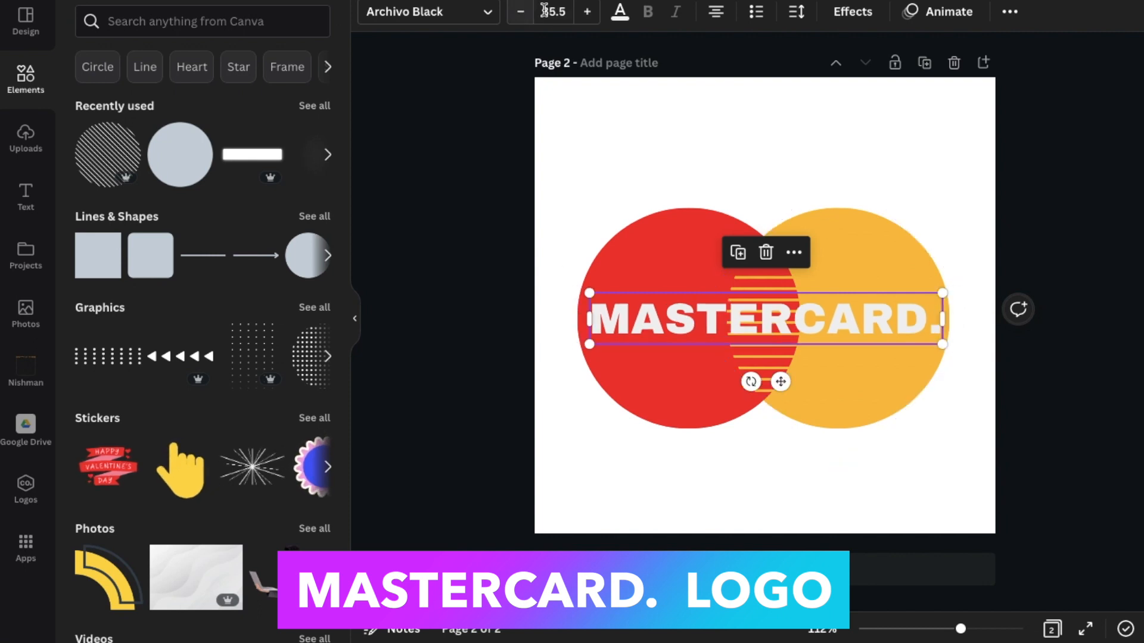
click(576, 20)
click(513, 132)
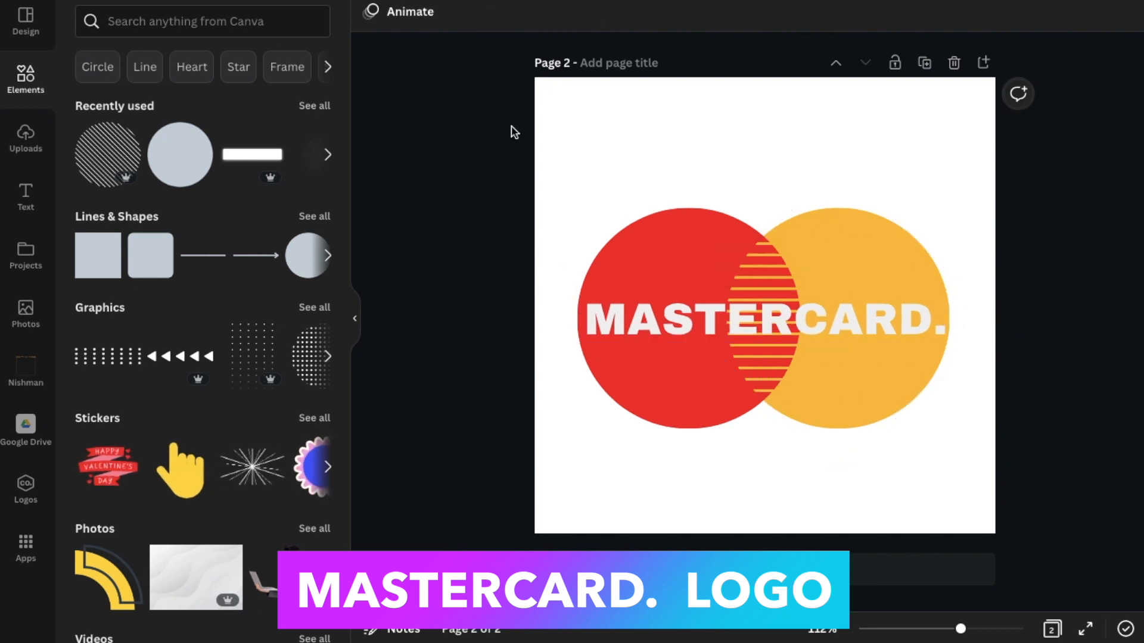
- Try an orange background colour on the Mastercard page and set it back to white
click(584, 141)
click(368, 18)
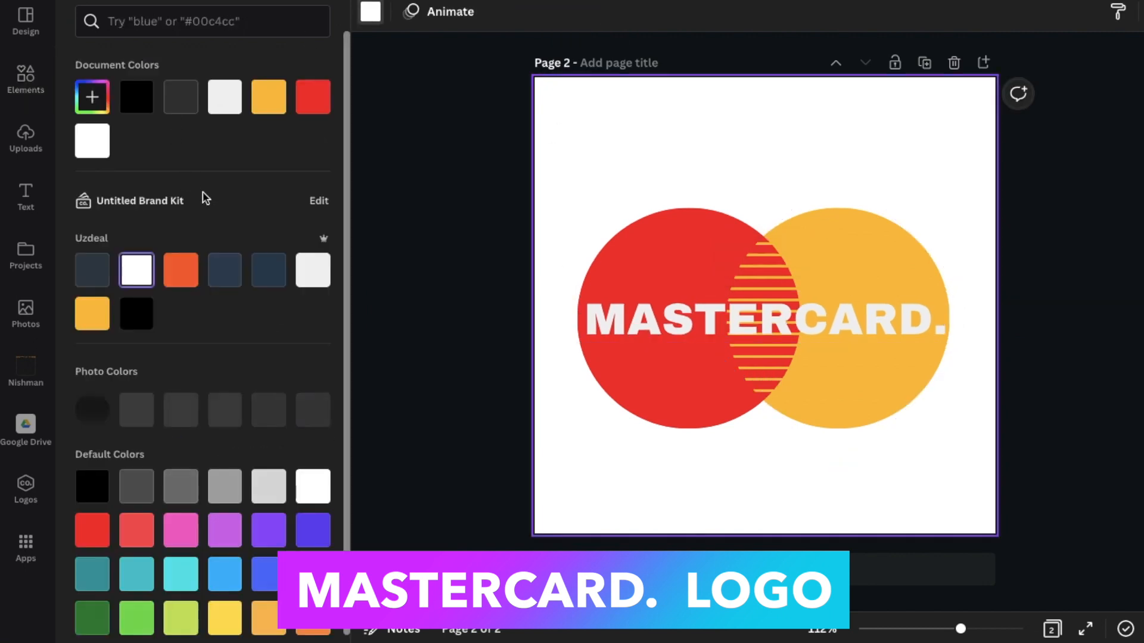
click(274, 281)
click(182, 275)
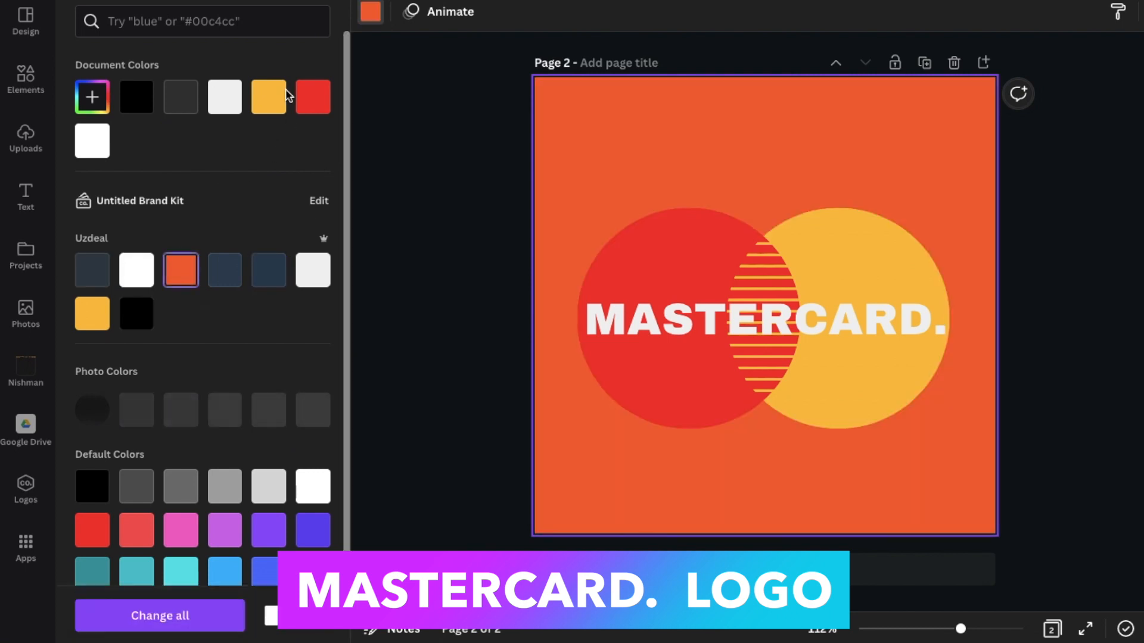
click(137, 270)
- Search the elements for "white background" and set the white draped-fabric photo as the page background
click(25, 77)
click(212, 20)
text(WHITE)
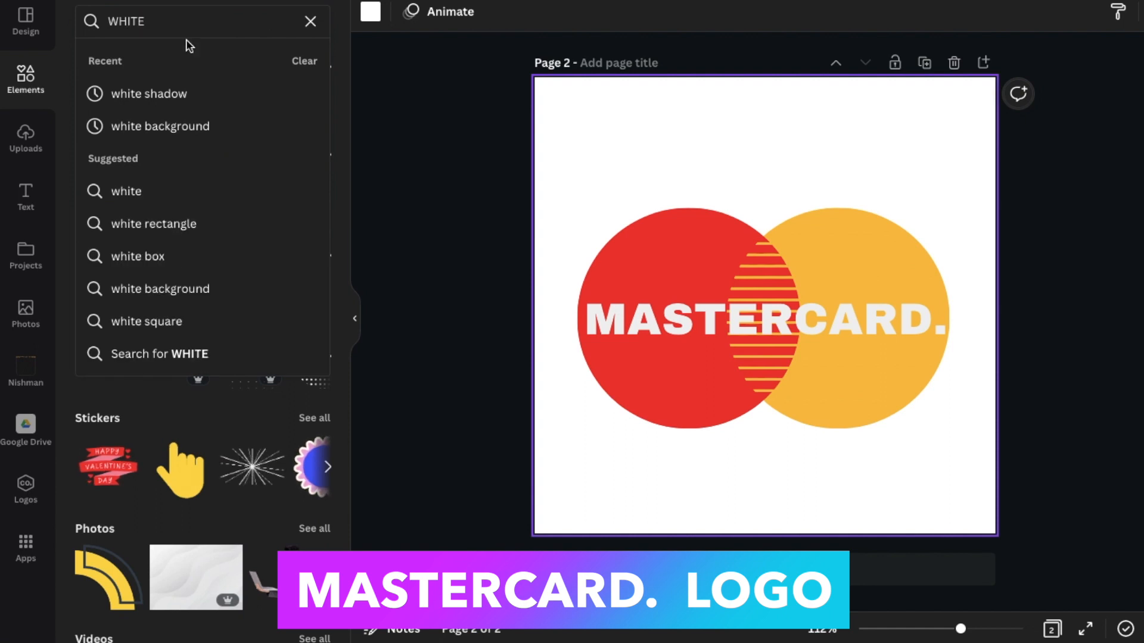
click(179, 125)
click(183, 186)
right_click(853, 411)
click(919, 587)
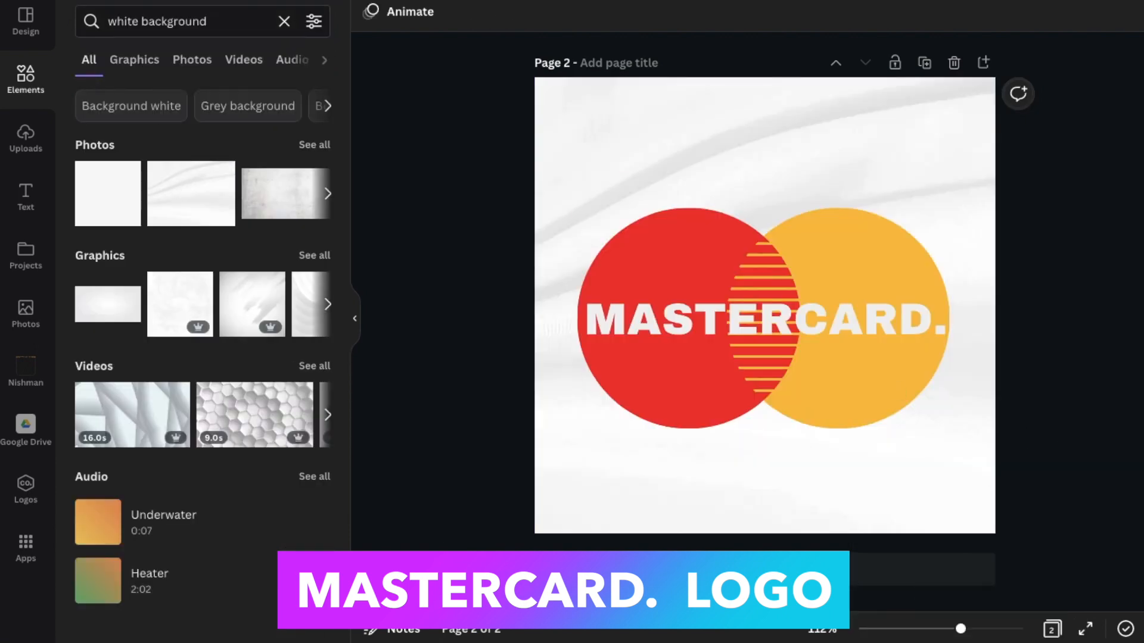
- Search the elements for "CARD"
click(24, 89)
click(269, 25)
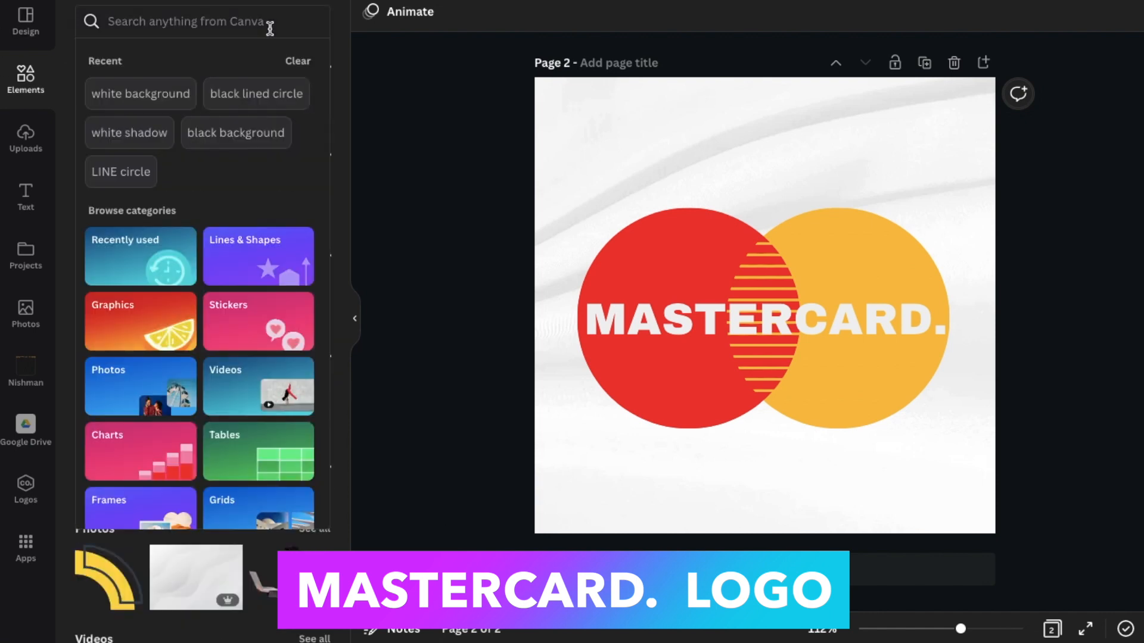
text(CARD)
key(Return)
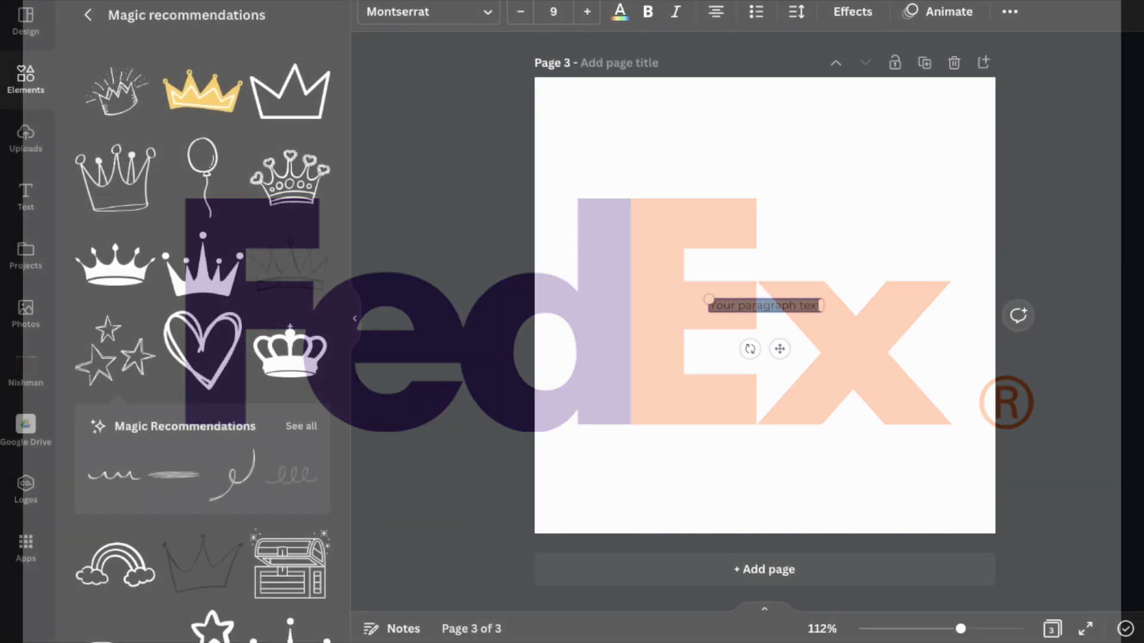
- Replace the placeholder text on page 3 with "fedEX" and enlarge it across the page to font size 107
key(BackSpace)
text(fedEX)
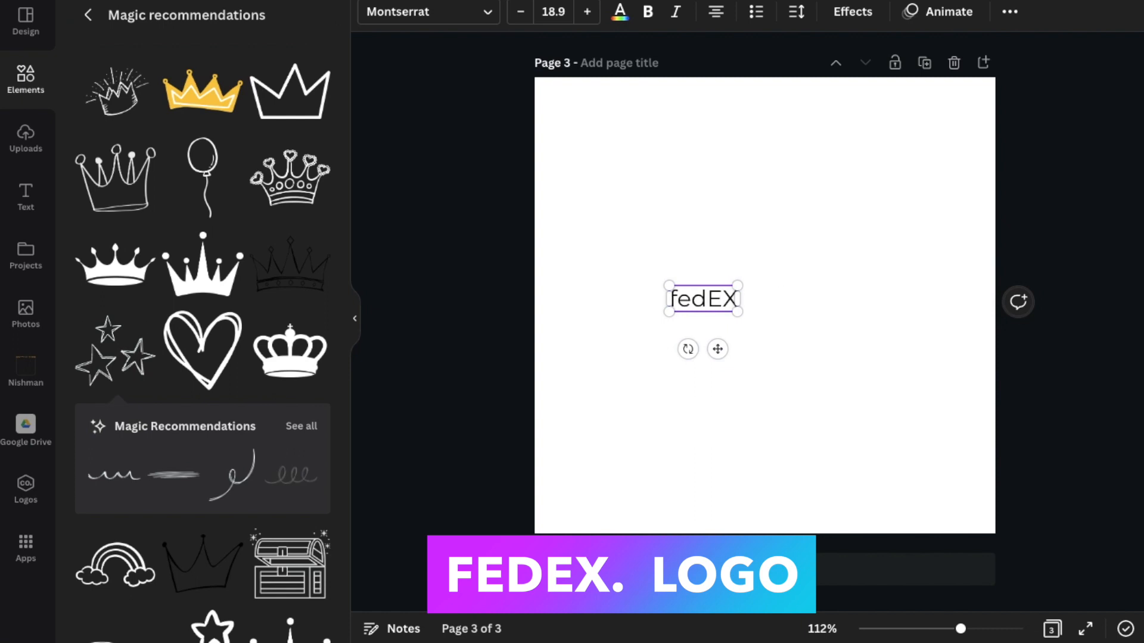
click(775, 242)
click(724, 295)
drag(736, 285, 781, 165)
drag(709, 232, 626, 289)
- Capitalise the first letter of the text and delete its last two letters so that it reads "Fed"
click(617, 288)
key(BackSpace)
text(F)
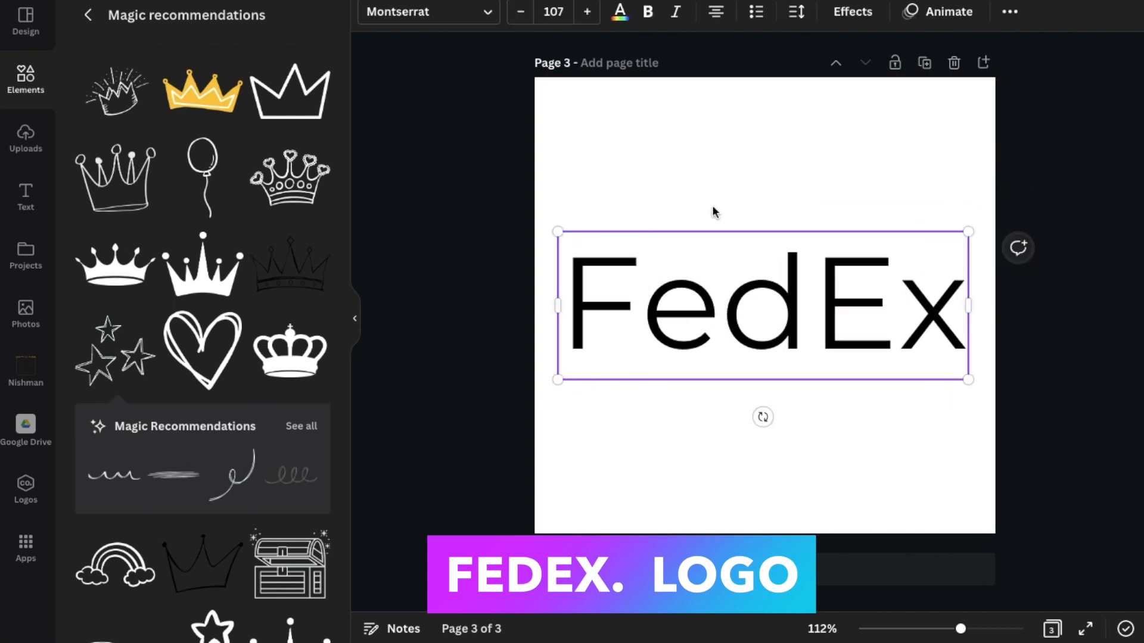
click(765, 158)
click(803, 326)
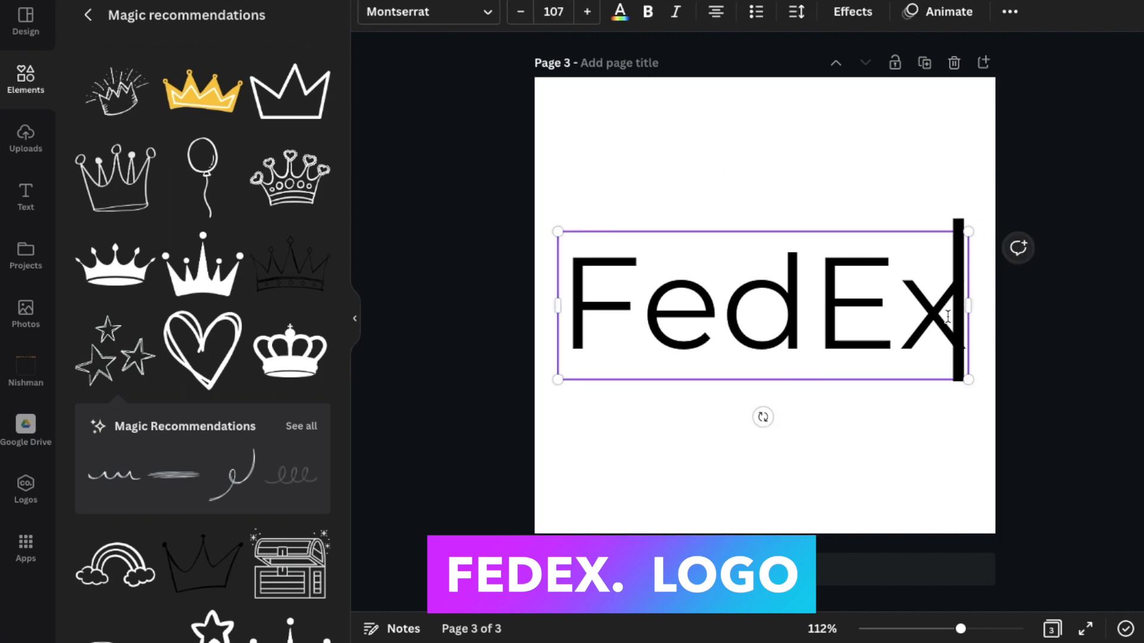
key(BackSpace)
key(BackSpace)
click(899, 256)
click(867, 232)
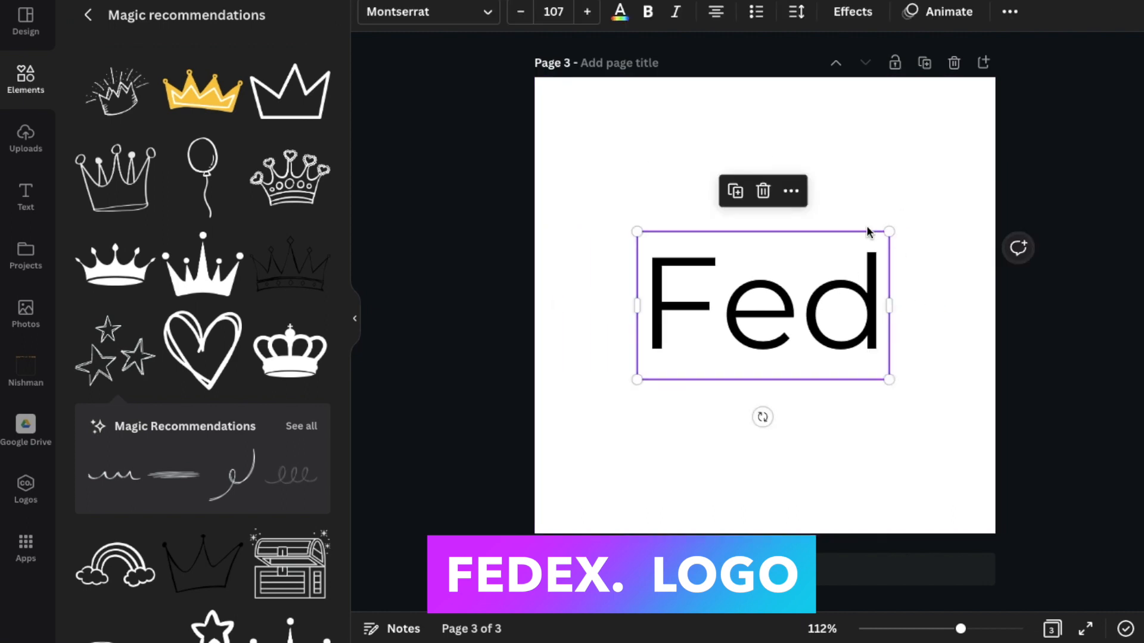
- Try the Archivo Black, Horizon and Intro Rust fonts on the Fed text
click(423, 17)
click(197, 255)
scroll(213, 448, down, 3)
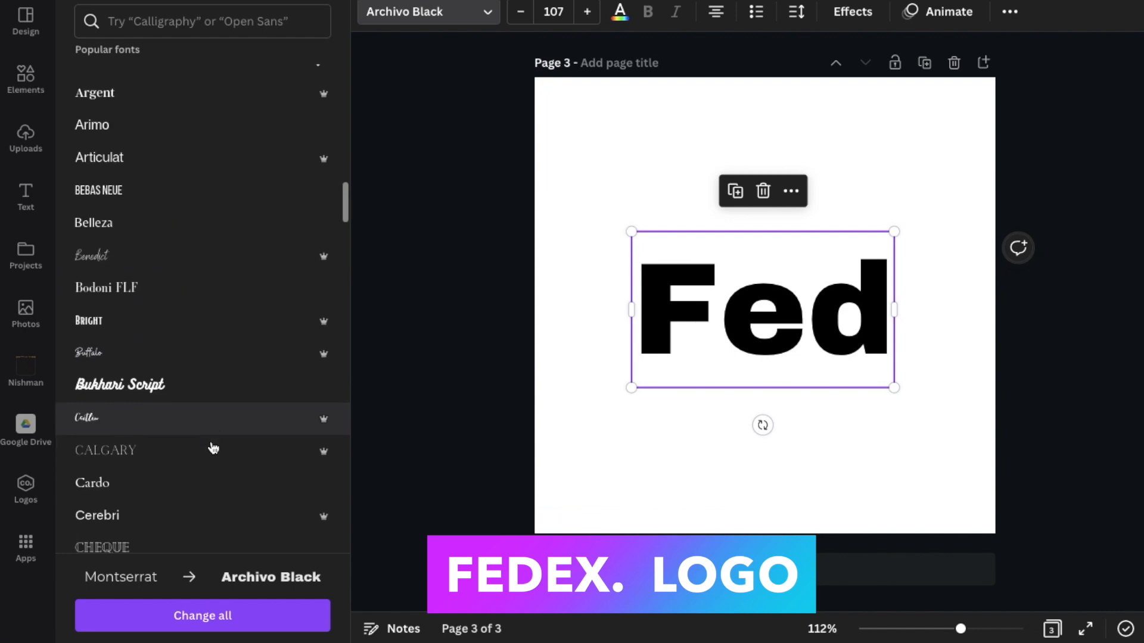
scroll(211, 448, down, 3)
click(248, 512)
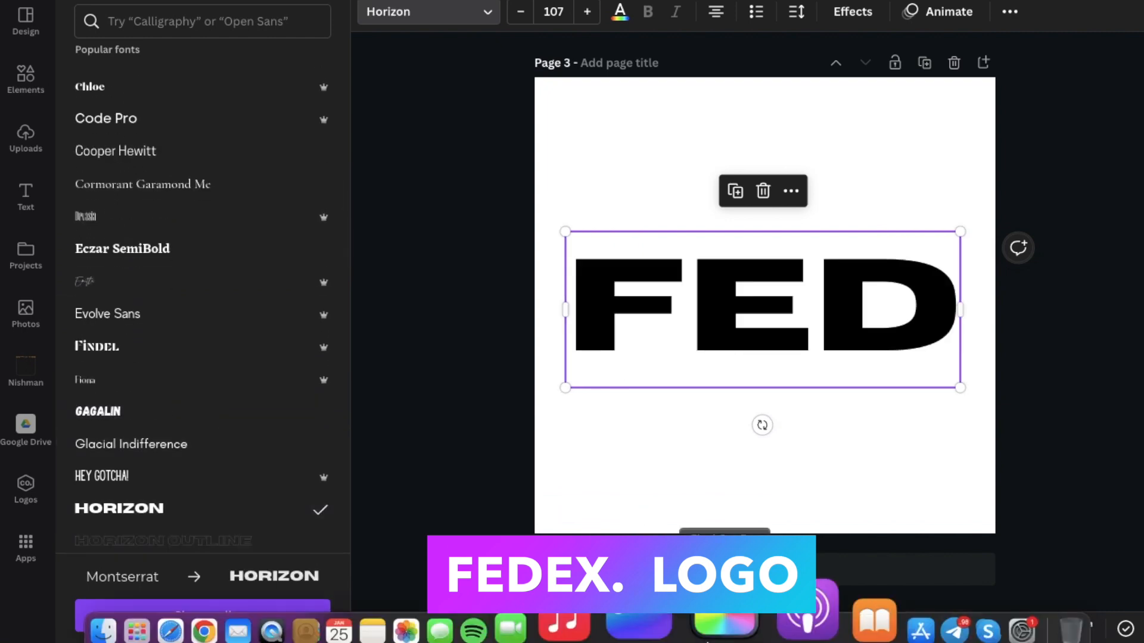
scroll(161, 441, down, 3)
click(162, 437)
scroll(171, 433, down, 7)
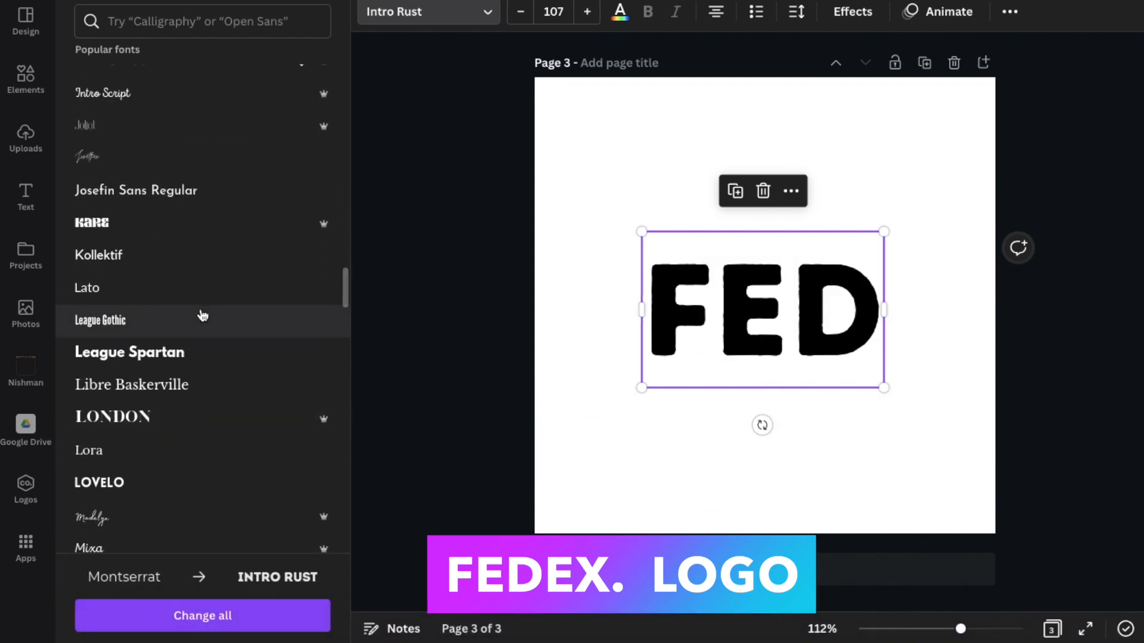
- Compare the Kare and Libre Baskerville fonts on the Fed text and set it to League Spartan
click(194, 354)
click(181, 229)
click(215, 394)
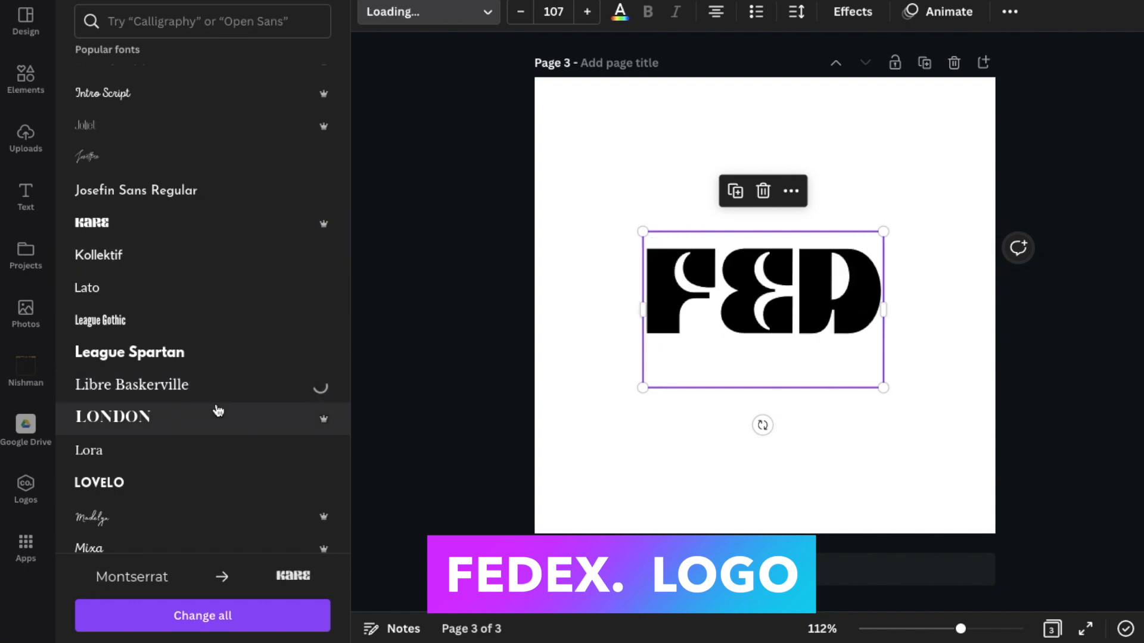
click(214, 413)
click(220, 386)
click(224, 354)
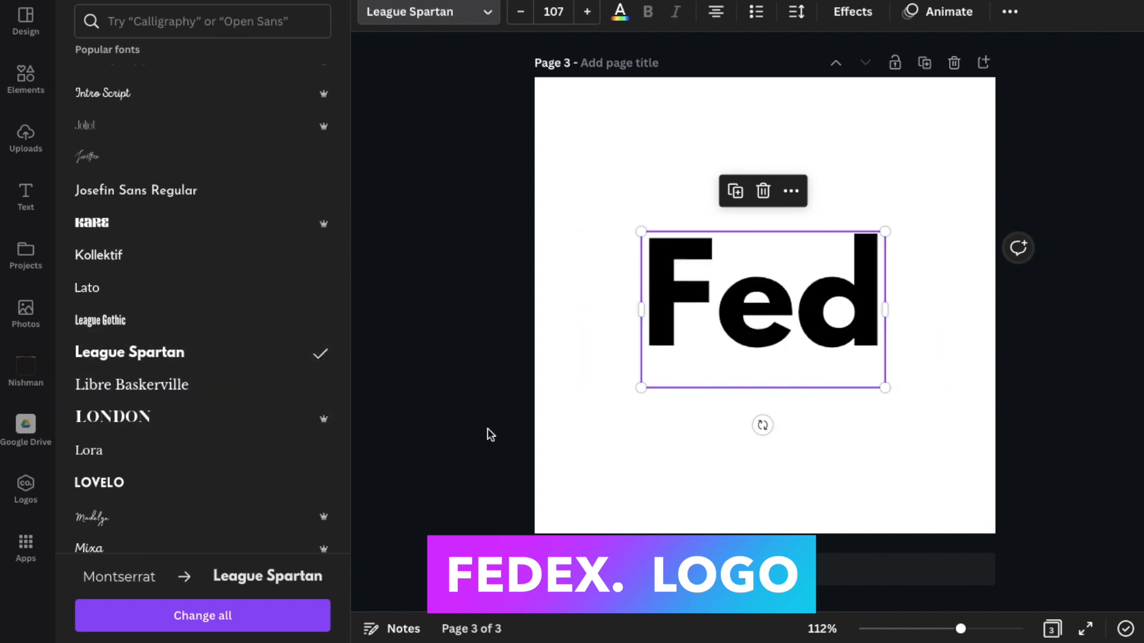
- Colour the Fed text violet #5e17eb
click(620, 11)
click(262, 579)
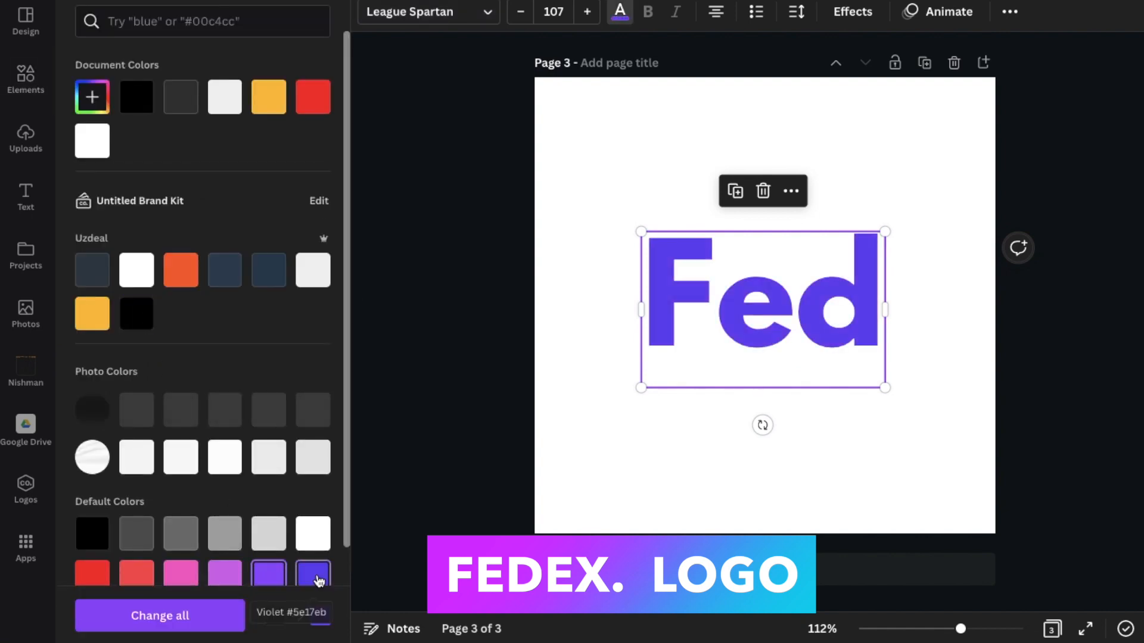
click(532, 378)
- Search the elements for "background" and try the dark polygonal photo on the page, deleting it again
click(22, 79)
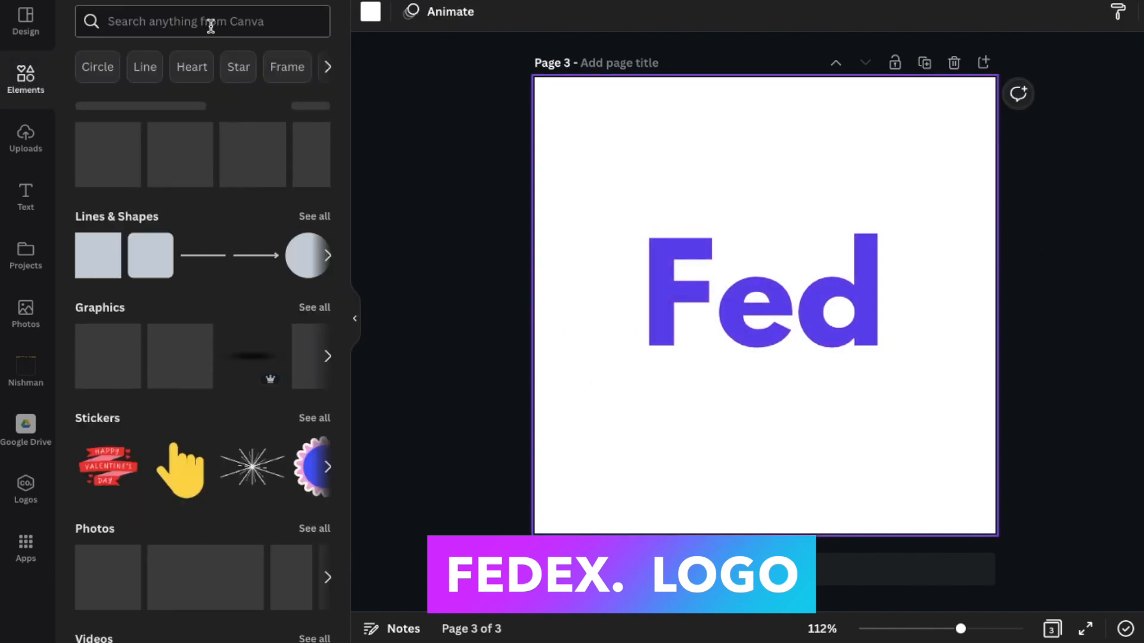
click(205, 22)
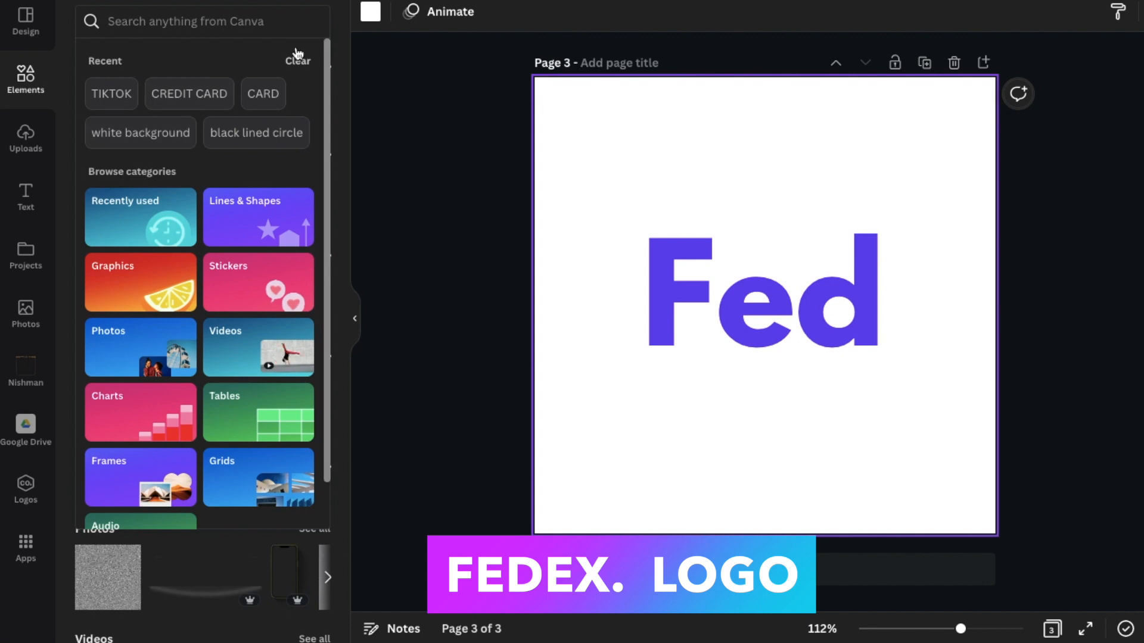
click(341, 76)
click(217, 19)
text(ba)
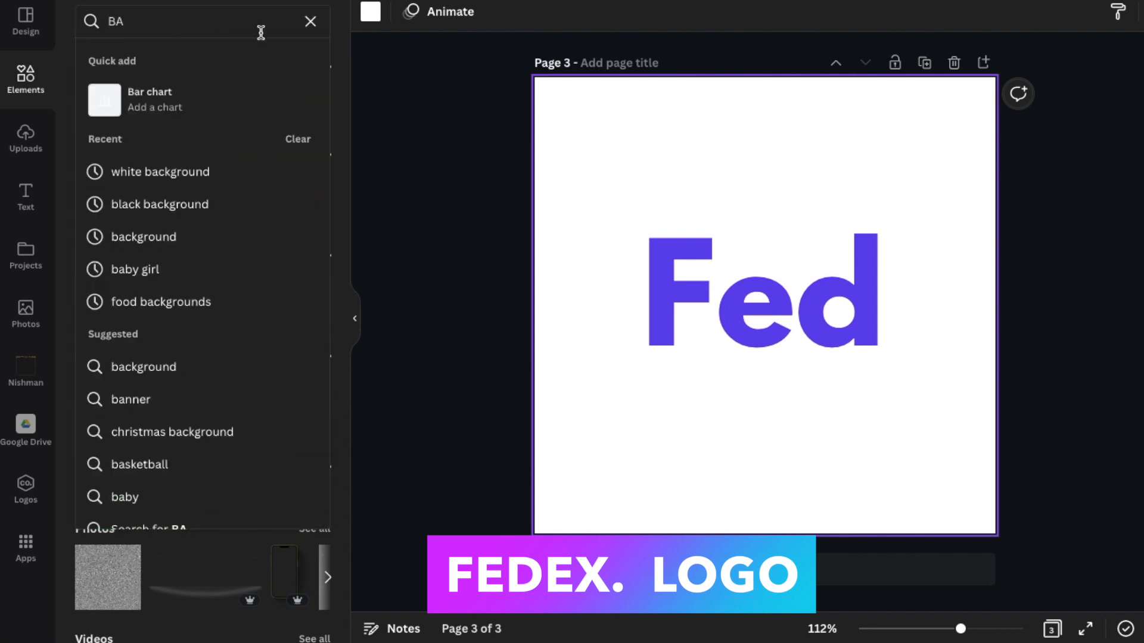
click(219, 238)
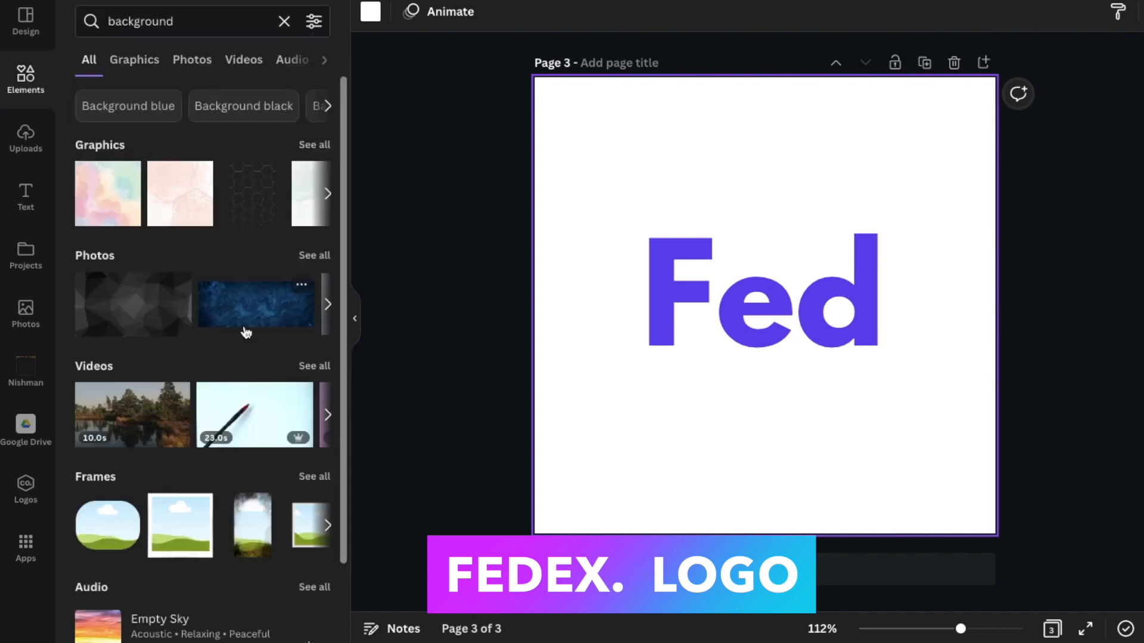
click(175, 314)
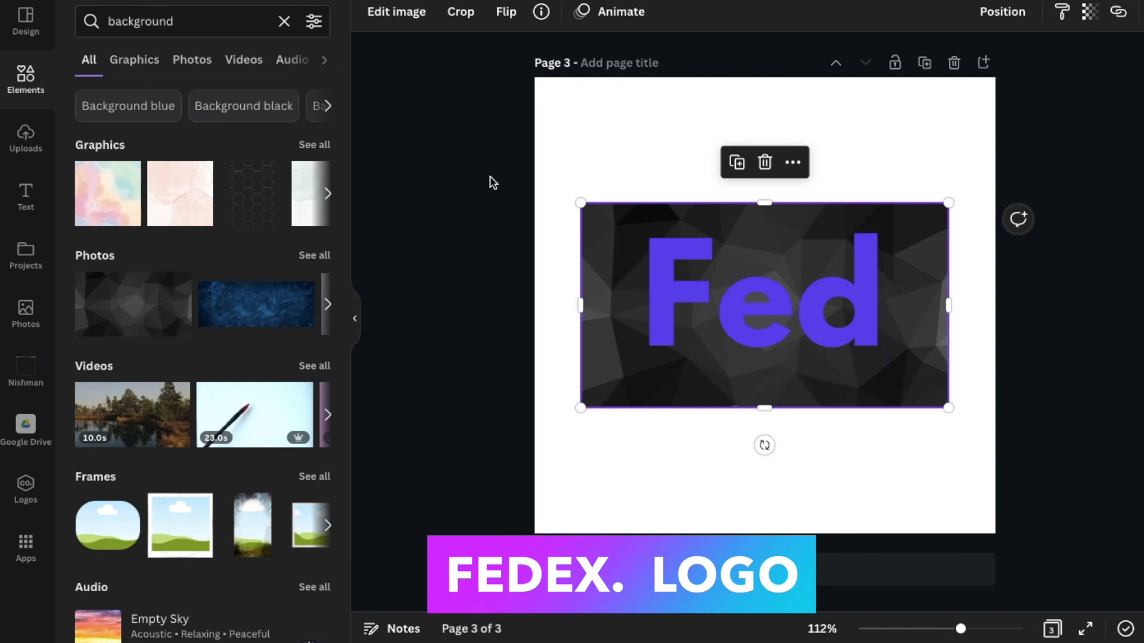
key(Delete)
- Browse all the background photos and set the yellow and orange watercolour photo as the page background
scroll(224, 439, down, 1)
click(326, 257)
click(317, 210)
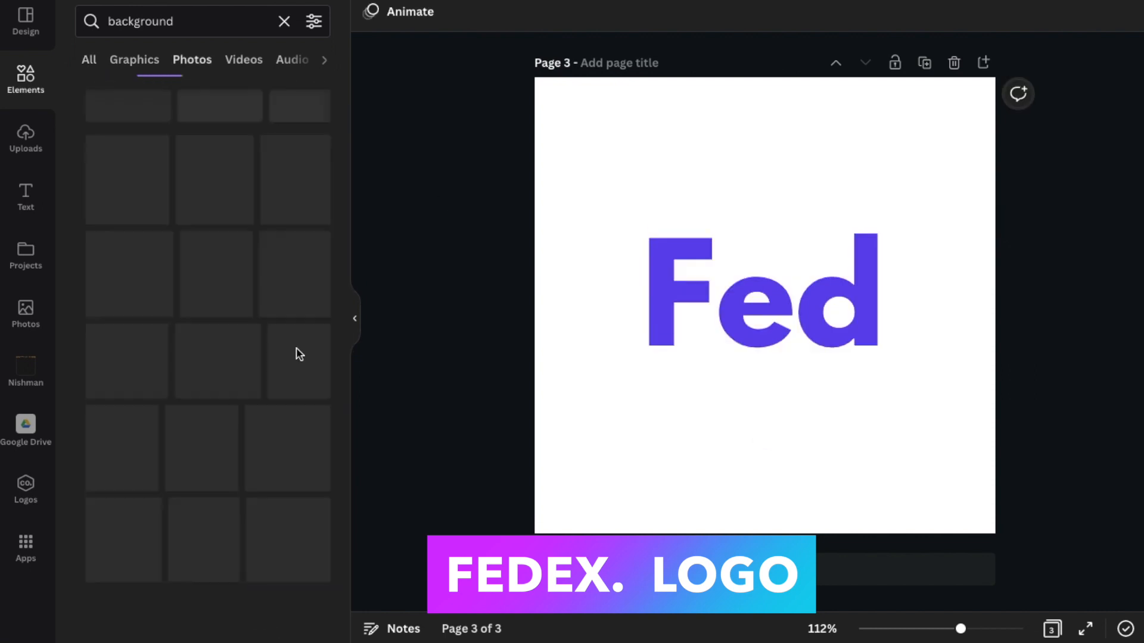
scroll(271, 429, down, 8)
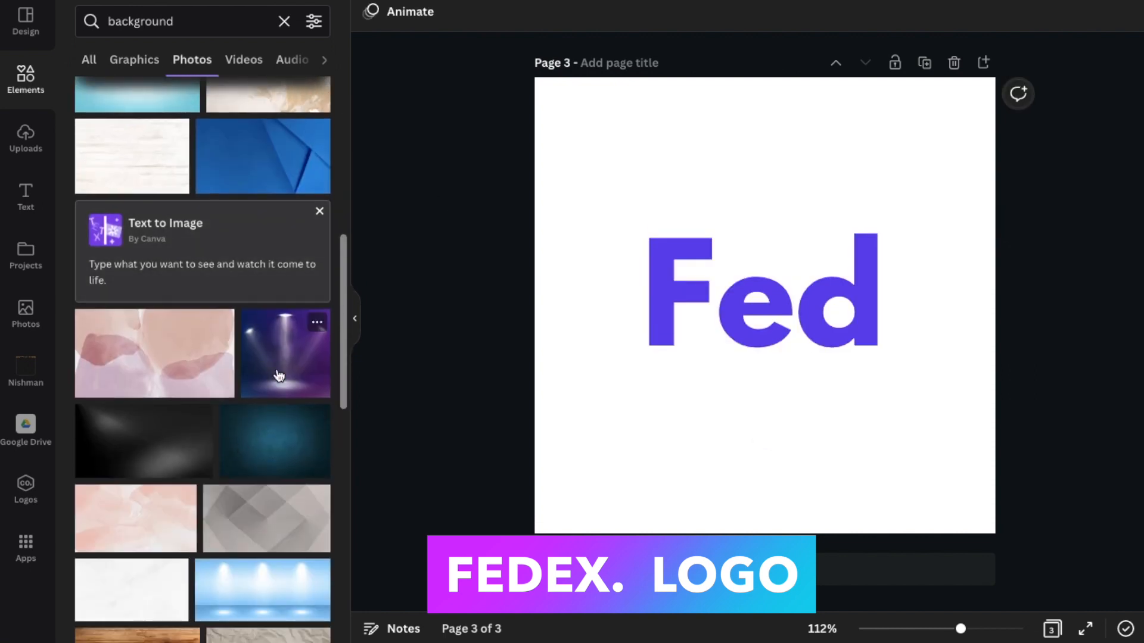
scroll(279, 376, down, 5)
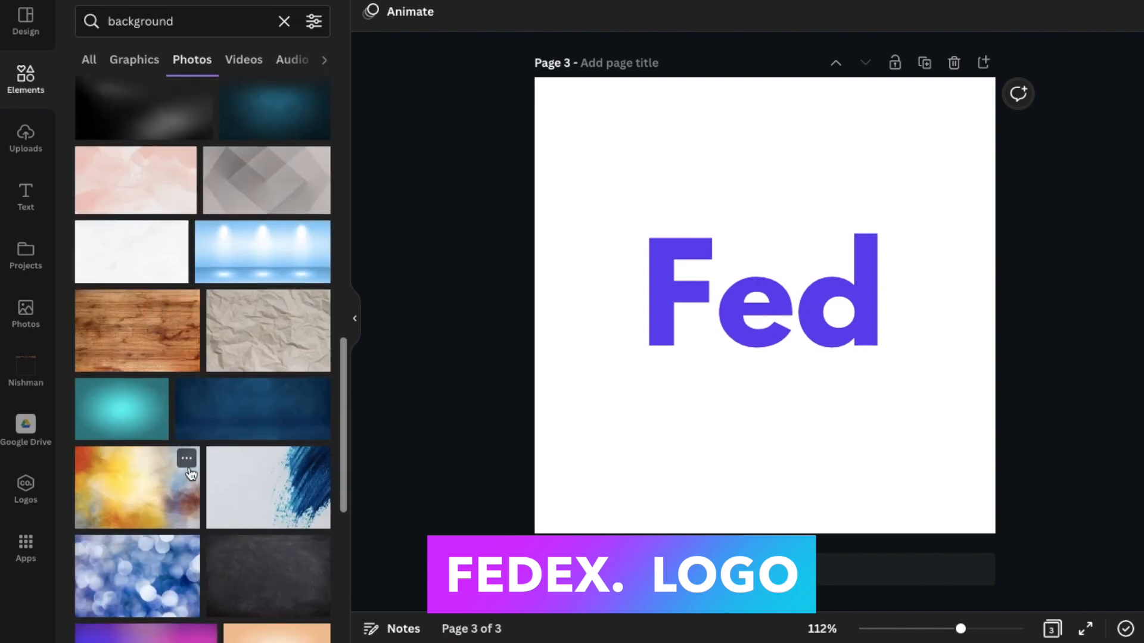
click(178, 500)
right_click(849, 413)
click(886, 586)
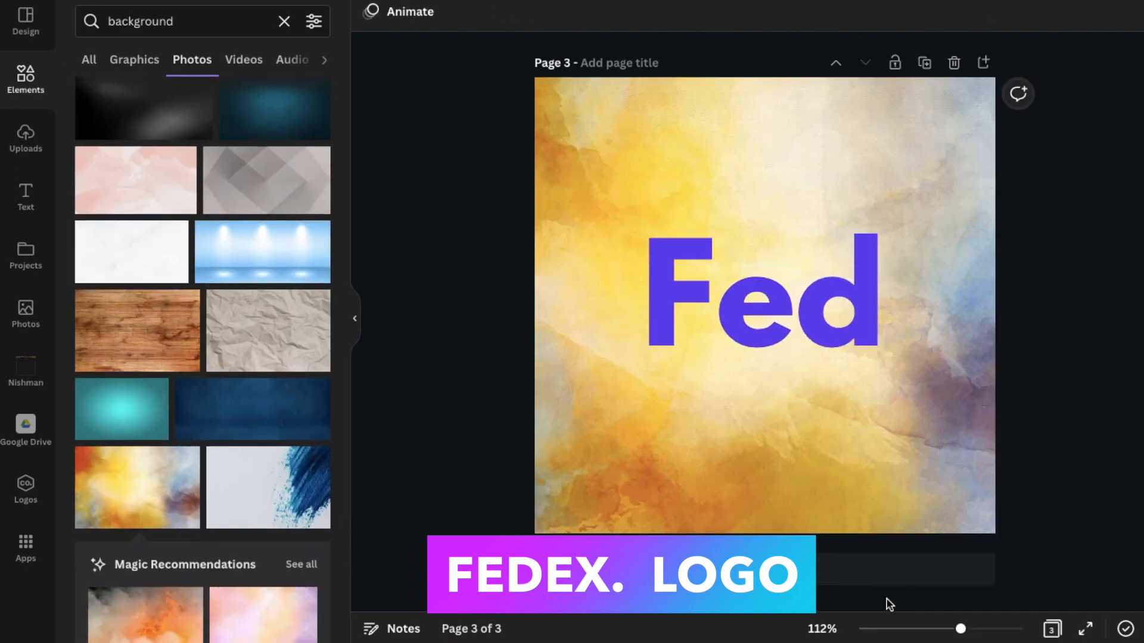
- Move the Fed text toward the left side of the page, leaving space after it
drag(881, 315, 820, 324)
click(708, 193)
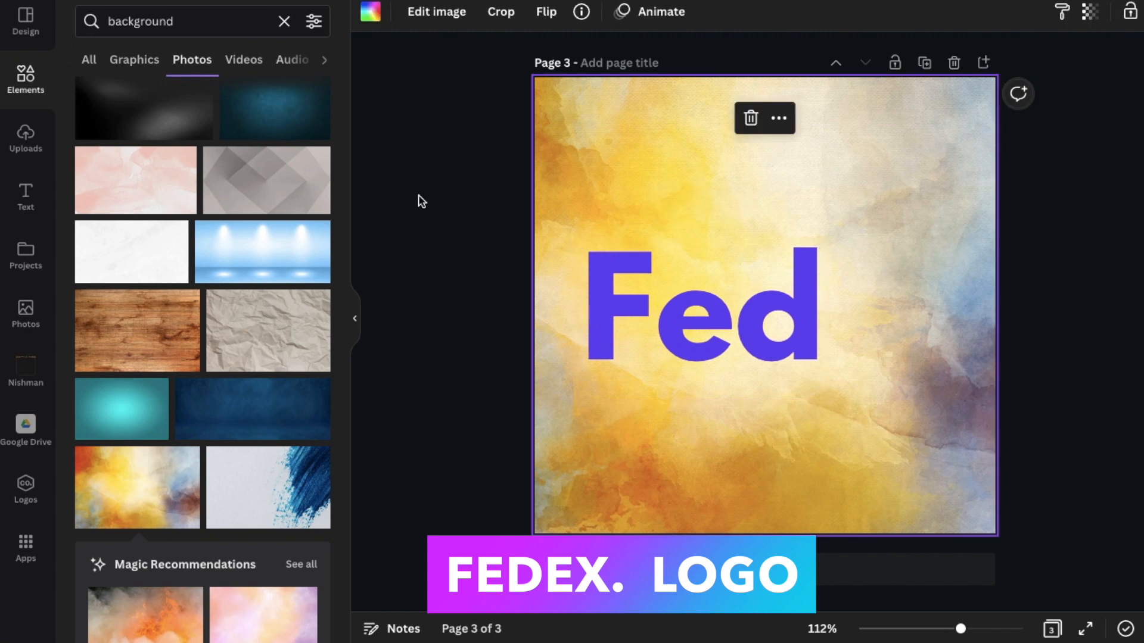
- Try the plain white texture and white marble photos on the page, deleting each one again
click(177, 274)
key(Delete)
scroll(167, 417, down, 5)
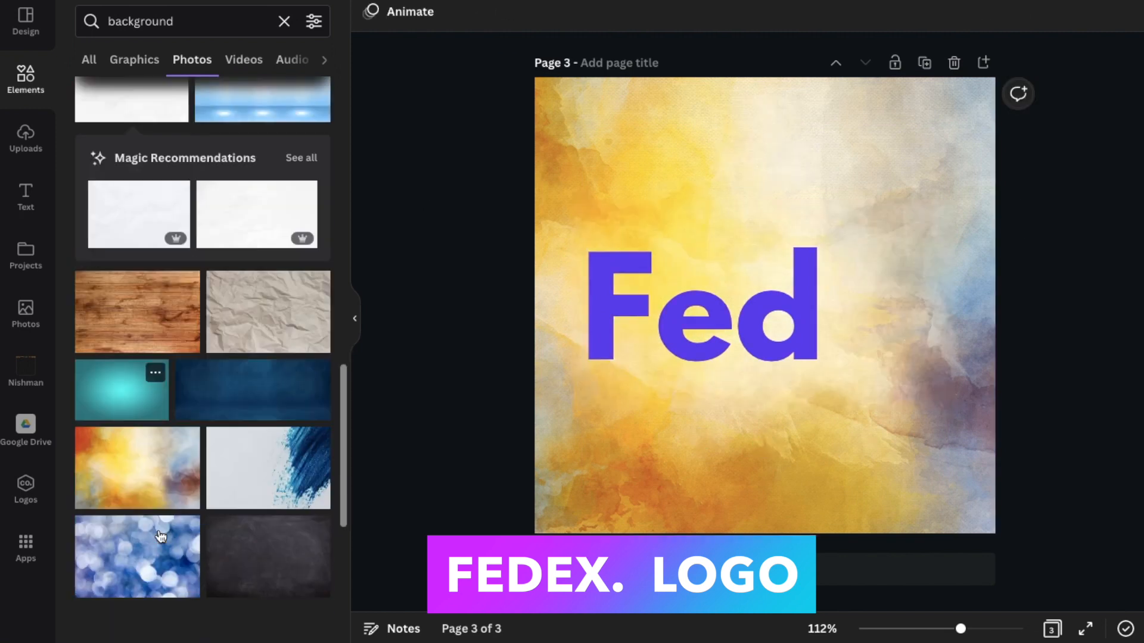
scroll(160, 537, down, 5)
click(128, 316)
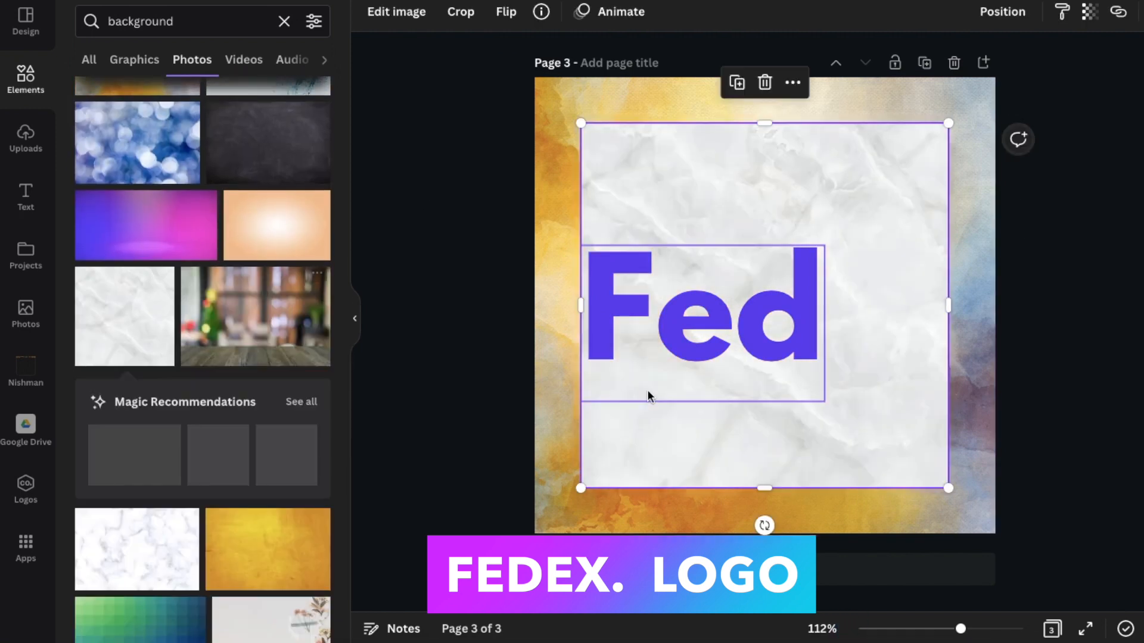
key(Delete)
- Set the white photo with layered grey-shaded circles as the page background
scroll(230, 611, down, 10)
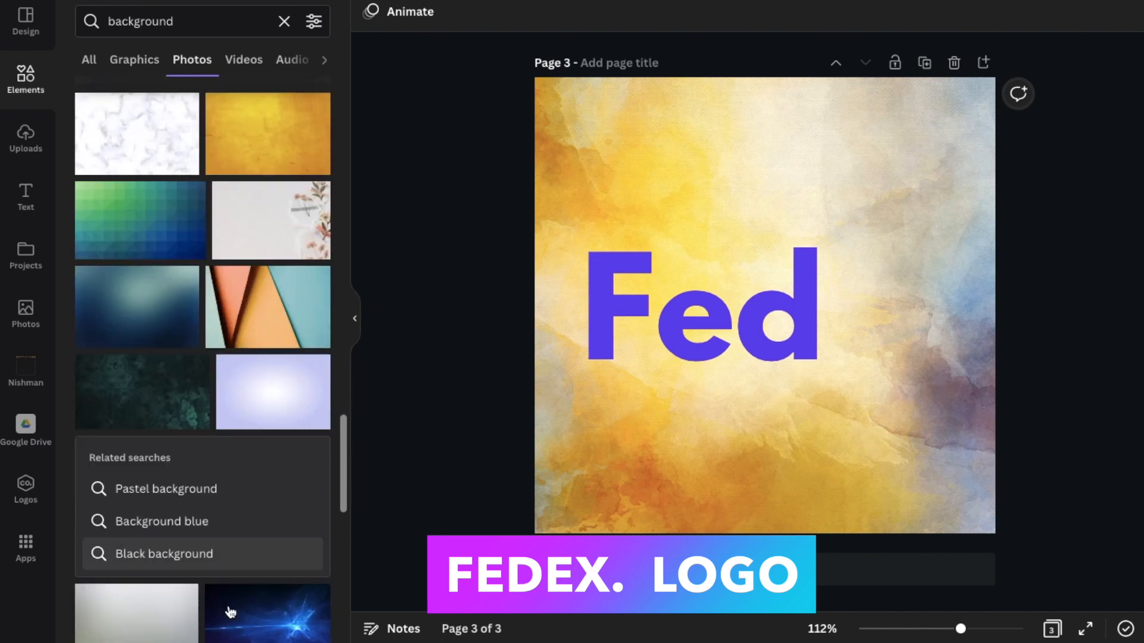
scroll(230, 611, down, 5)
click(270, 260)
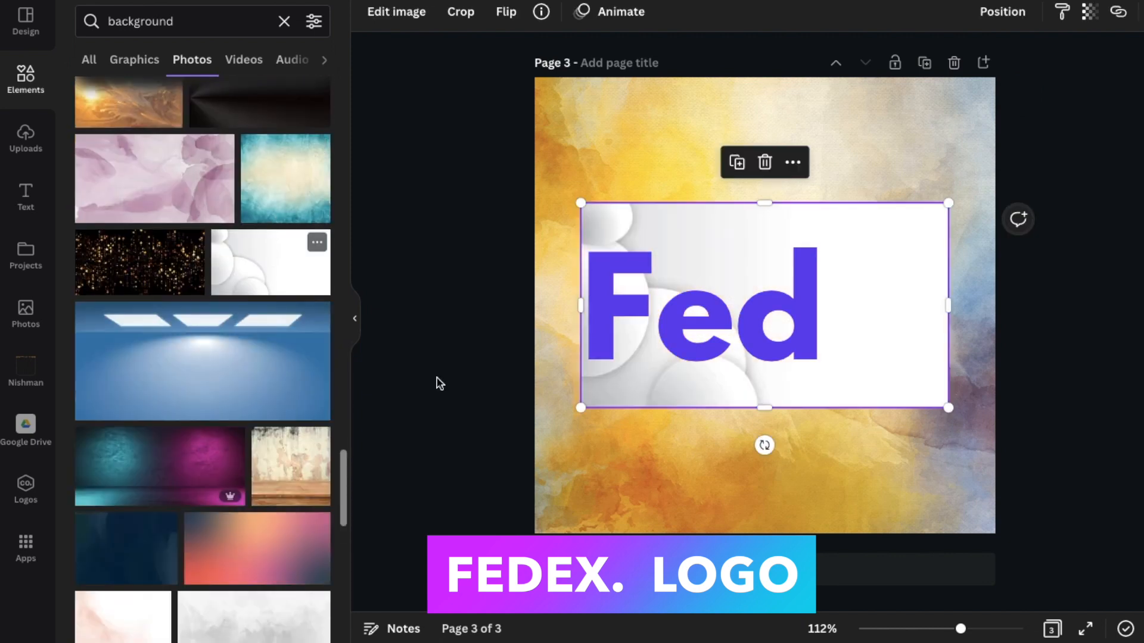
right_click(913, 373)
click(965, 586)
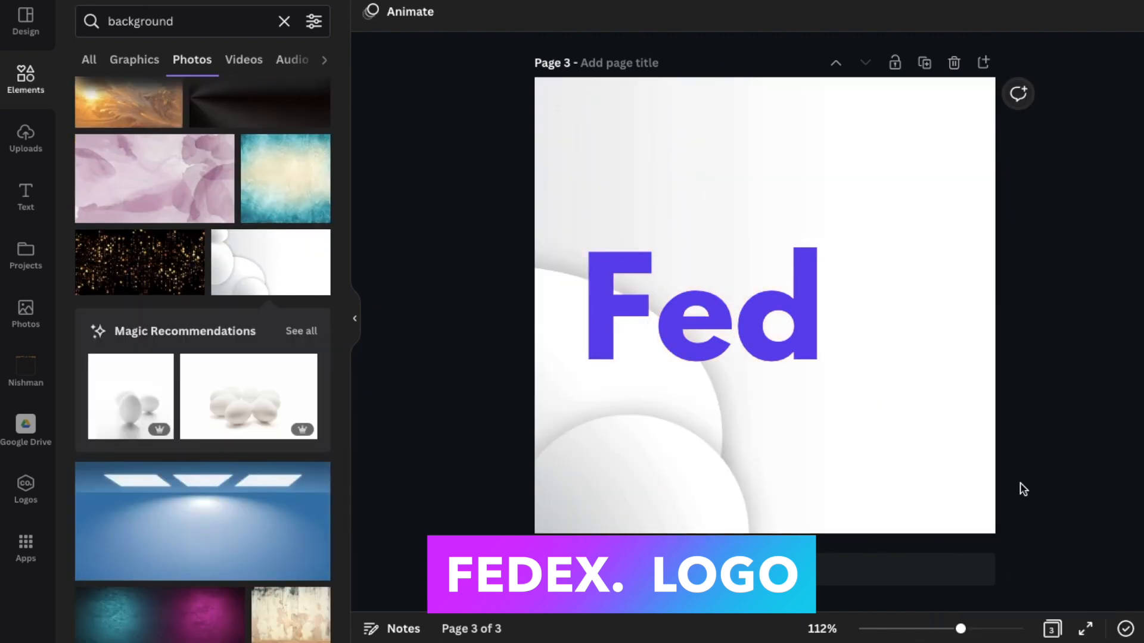
- Recolour the Fed text with the custom dark blue #330099
click(784, 339)
click(619, 13)
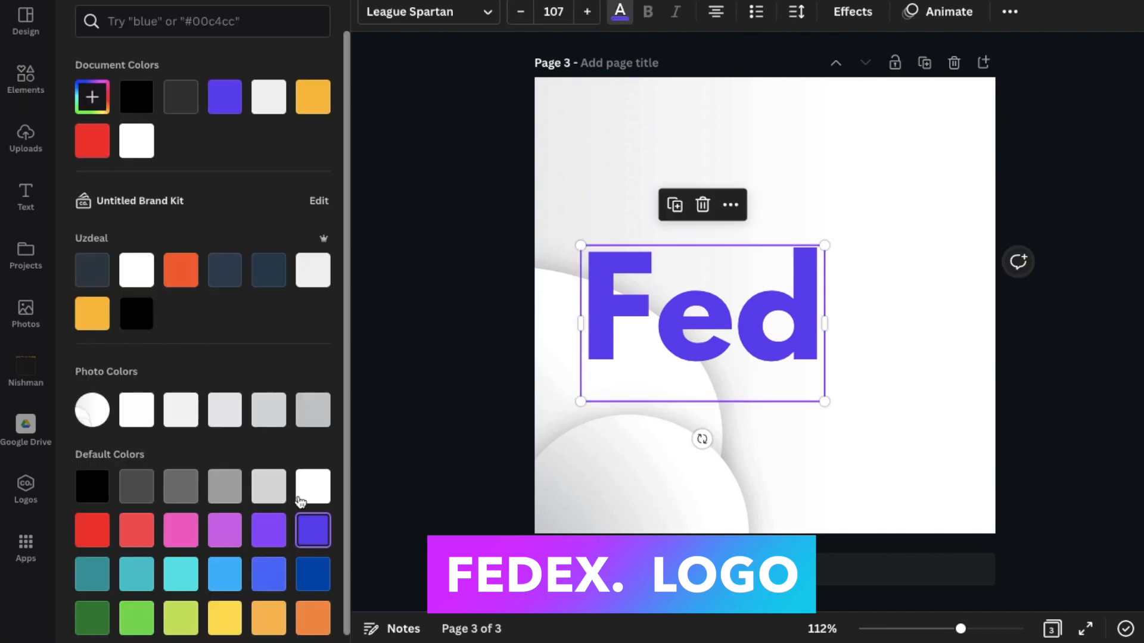
click(92, 97)
drag(287, 144, 311, 171)
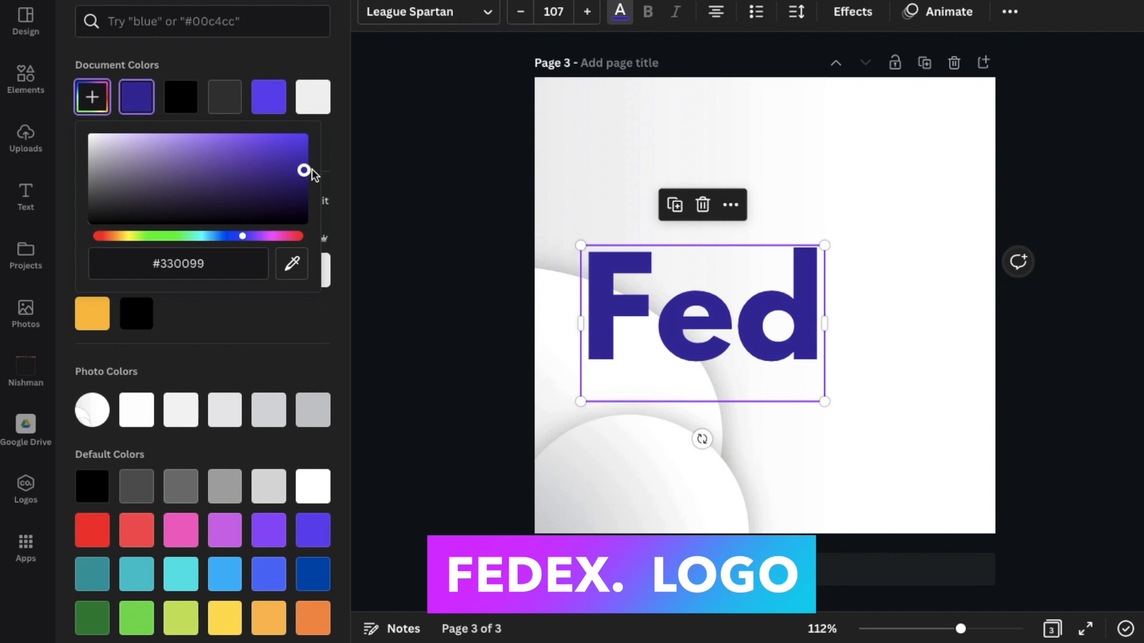
click(459, 189)
- Duplicate the Fed text, change the copy to "Ex" and place it directly after Fed
click(758, 286)
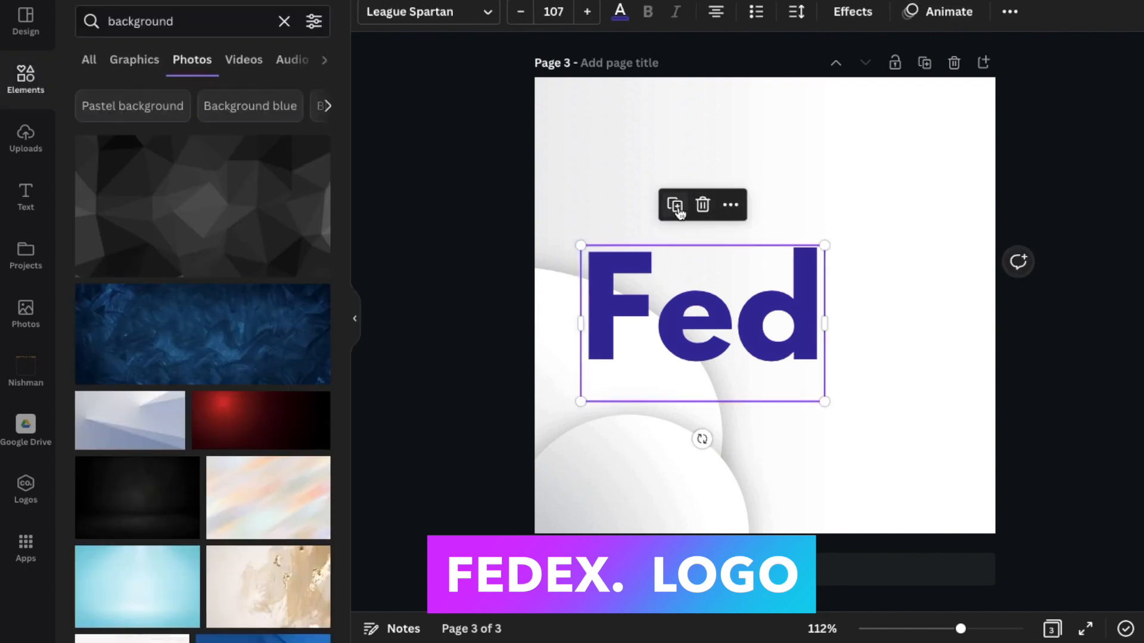
click(676, 206)
drag(807, 352, 792, 338)
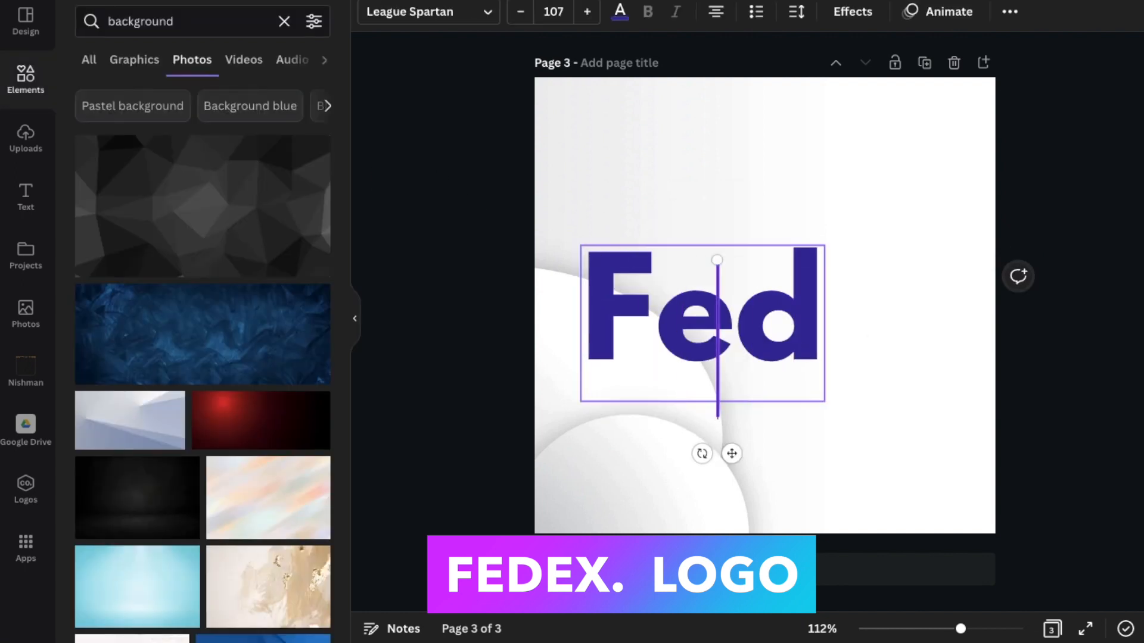
text(Ex)
click(971, 338)
drag(793, 342, 967, 322)
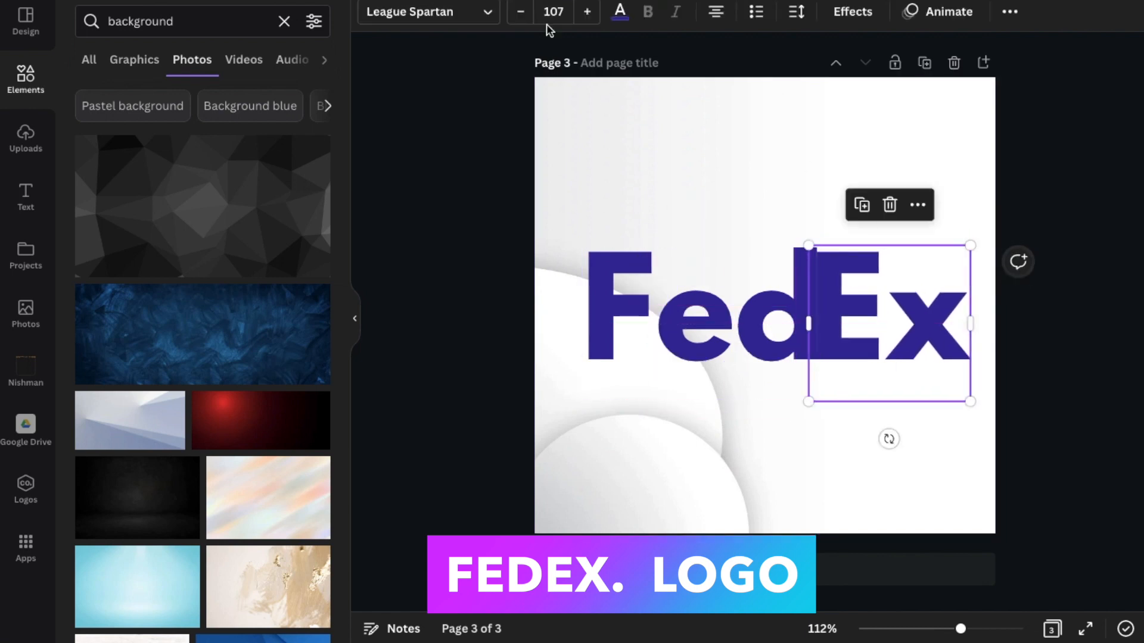
drag(809, 247, 809, 247)
- Colour the Ex text with the orange from the brand palette
click(689, 134)
click(370, 12)
click(889, 307)
click(619, 12)
click(183, 280)
click(675, 459)
- Move the Ex text closer to Fed so the E overlaps the stem of the d
drag(887, 345, 865, 345)
drag(786, 243, 779, 235)
drag(857, 301, 863, 323)
click(720, 493)
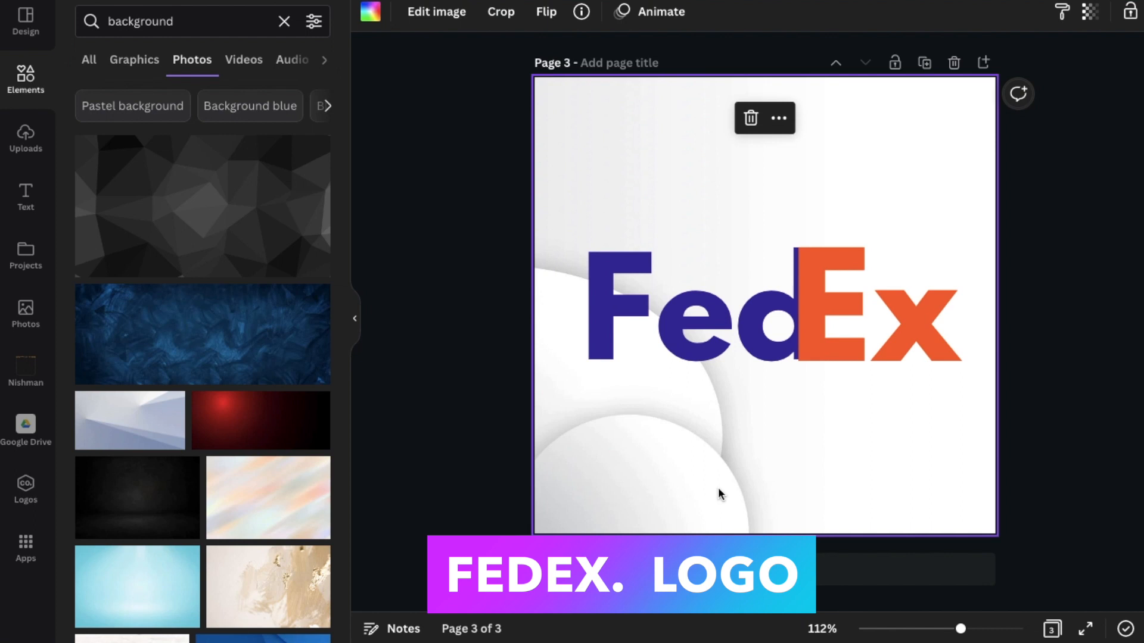
- Delete the F from the Fed text and keep the remaining "ed" tucked against the E
click(641, 316)
key(BackSpace)
drag(763, 340, 800, 346)
click(748, 181)
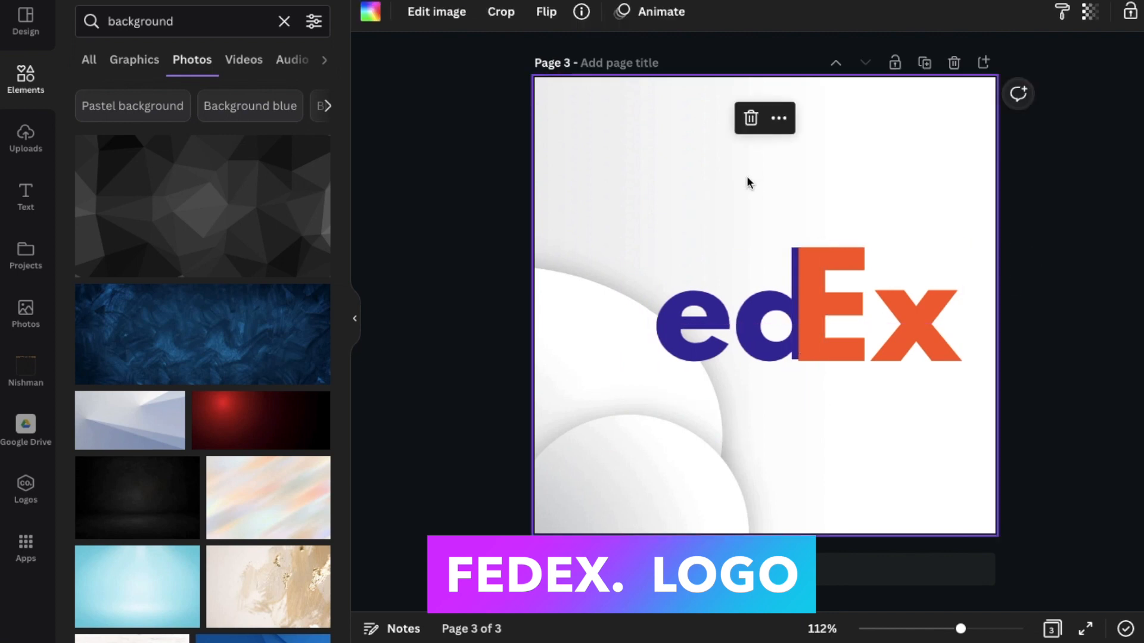
- Add a separate text with the letter "F" and enlarge it to font size 112 above the ed text
key(t)
drag(707, 296, 599, 218)
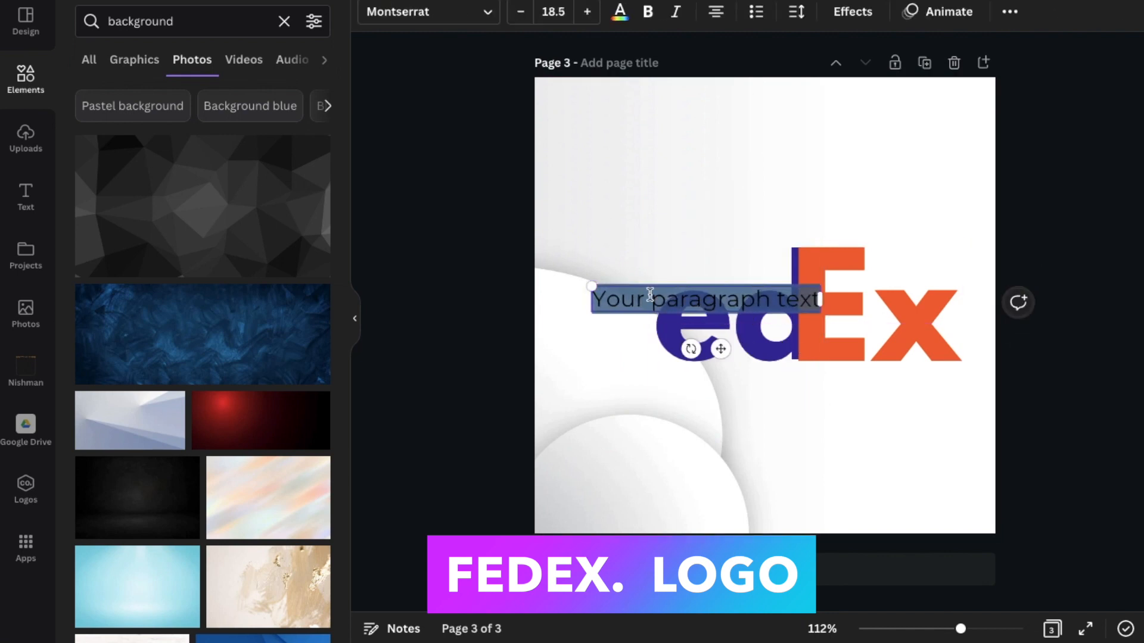
click(650, 295)
drag(697, 285, 588, 175)
click(590, 176)
click(690, 230)
- Try the Intro Script, London and Lovelo fonts on the F, then set it to Blanka
click(477, 10)
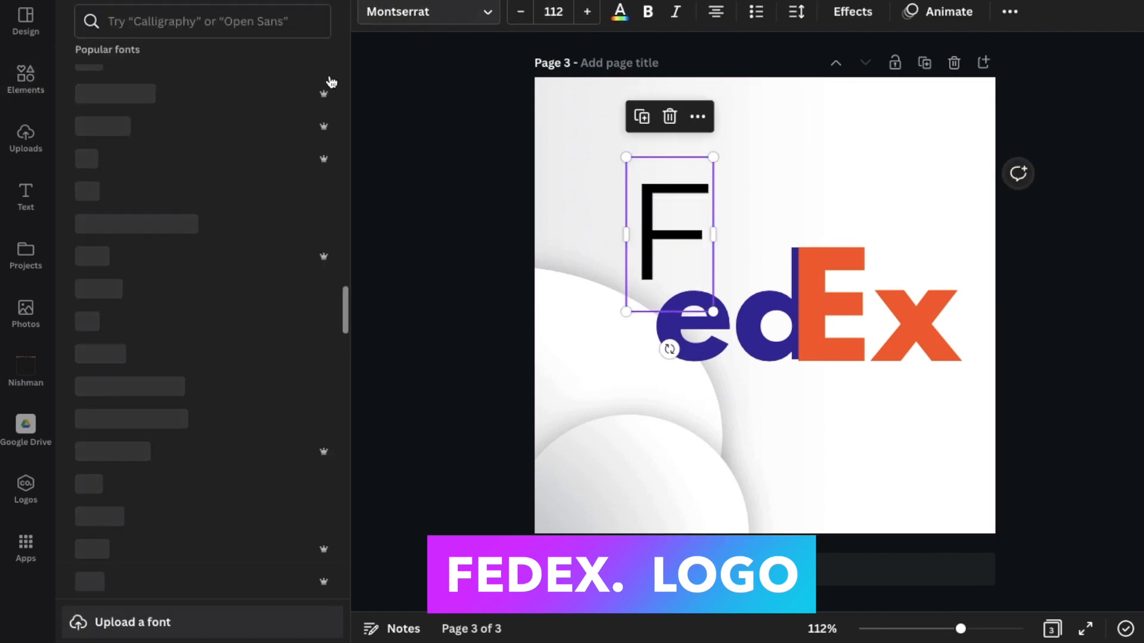
click(179, 256)
click(220, 127)
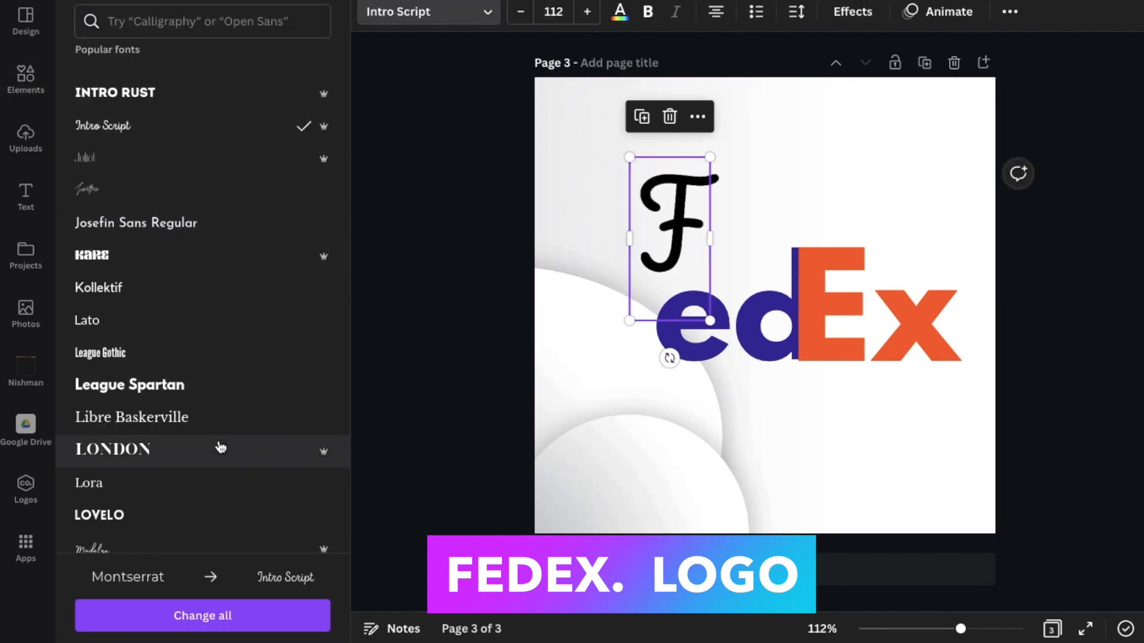
scroll(222, 441, down, 1)
click(226, 411)
scroll(229, 471, down, 1)
click(231, 445)
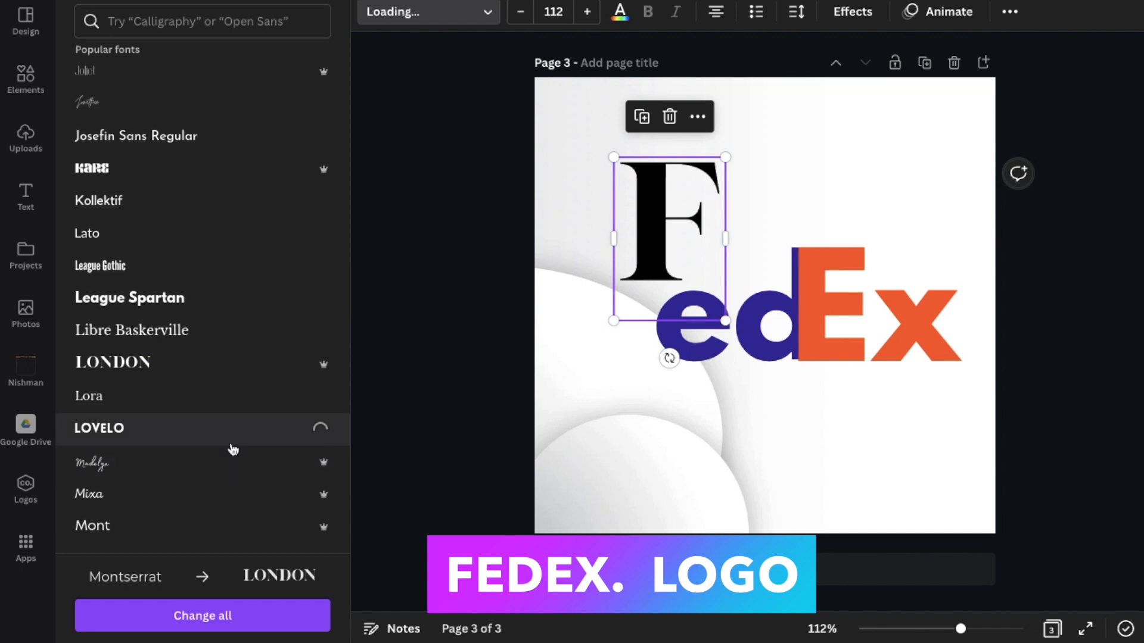
click(213, 89)
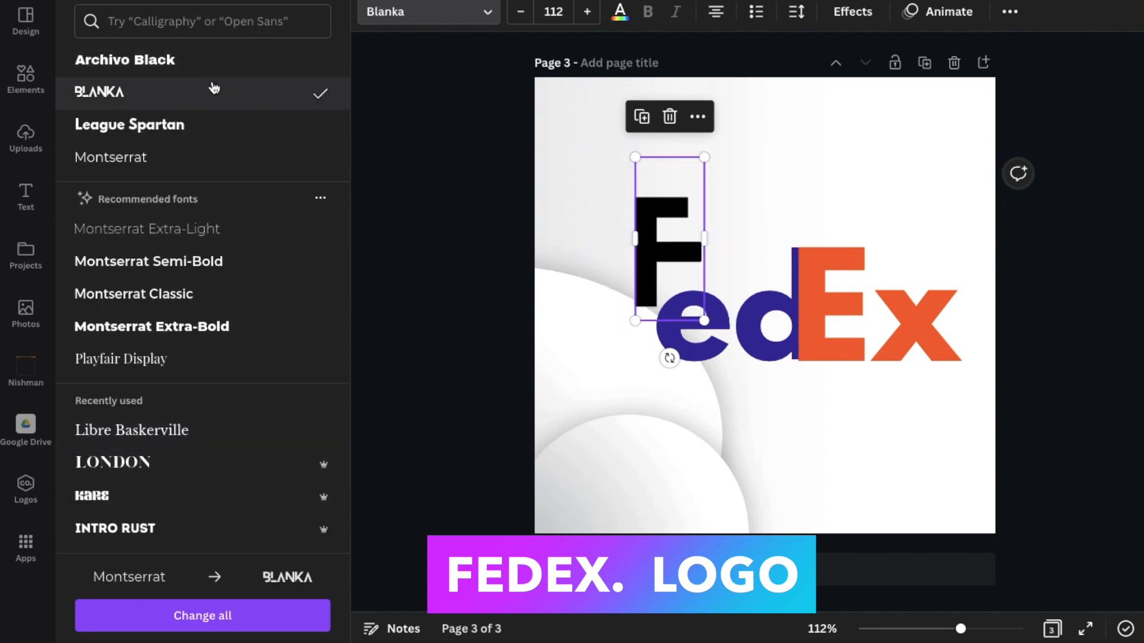
- Enlarge the Blanka F to font size 171 and place it in front of the ed text
click(619, 419)
drag(658, 251, 641, 280)
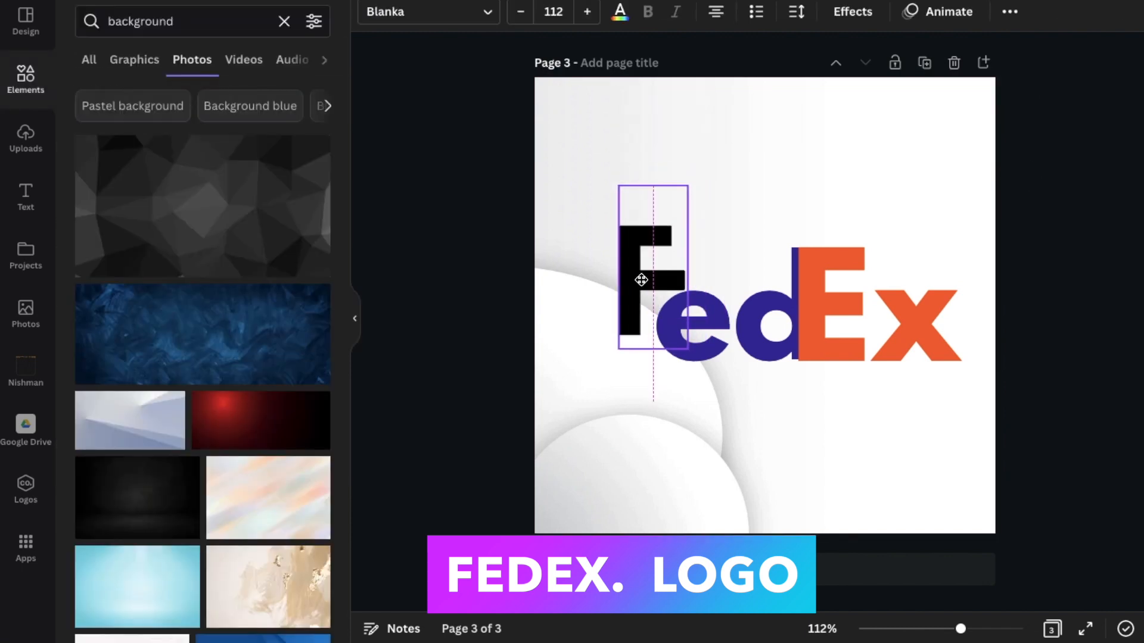
mouse_move(688, 349)
mouse_down()
mouse_move(703, 387)
mouse_move(674, 366)
mouse_move(674, 355)
mouse_move(725, 396)
mouse_move(685, 333)
mouse_move(684, 345)
mouse_up()
click(748, 480)
click(745, 439)
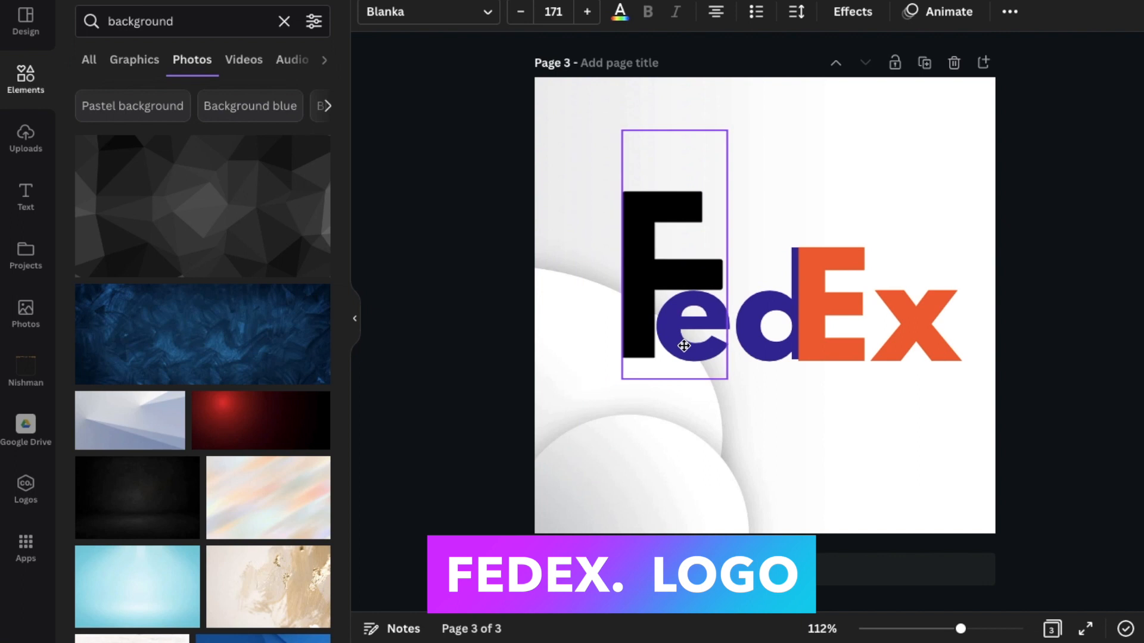
- Shrink the ed text to font size 95.3 and position it just beside the stem of the F
click(676, 393)
drag(823, 247, 803, 262)
drag(774, 362, 772, 354)
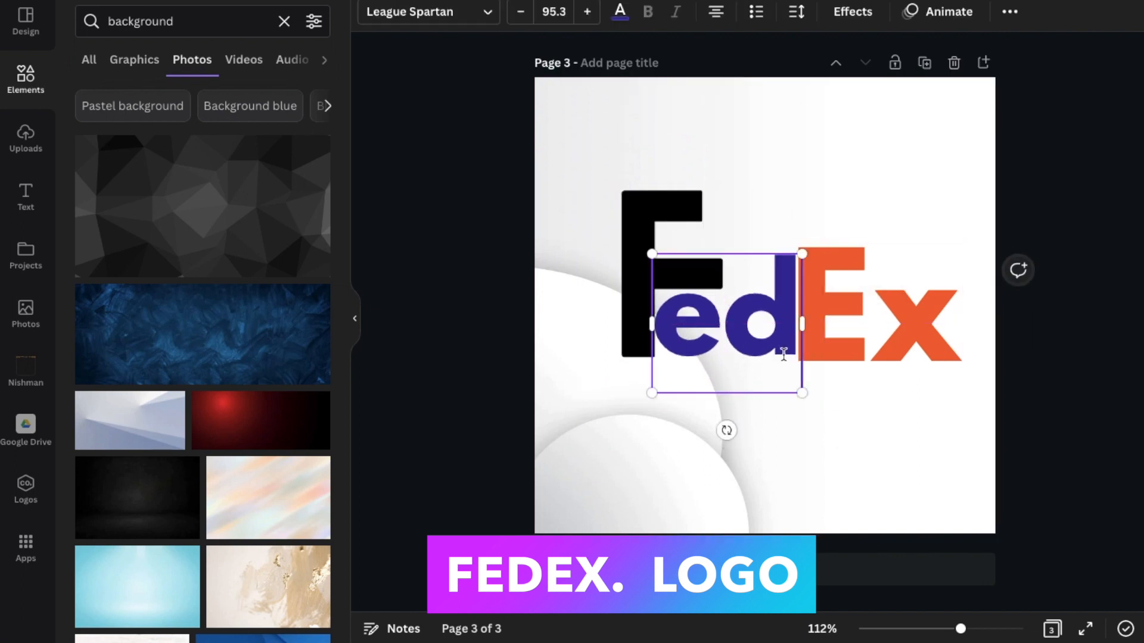
click(820, 358)
drag(734, 334, 741, 334)
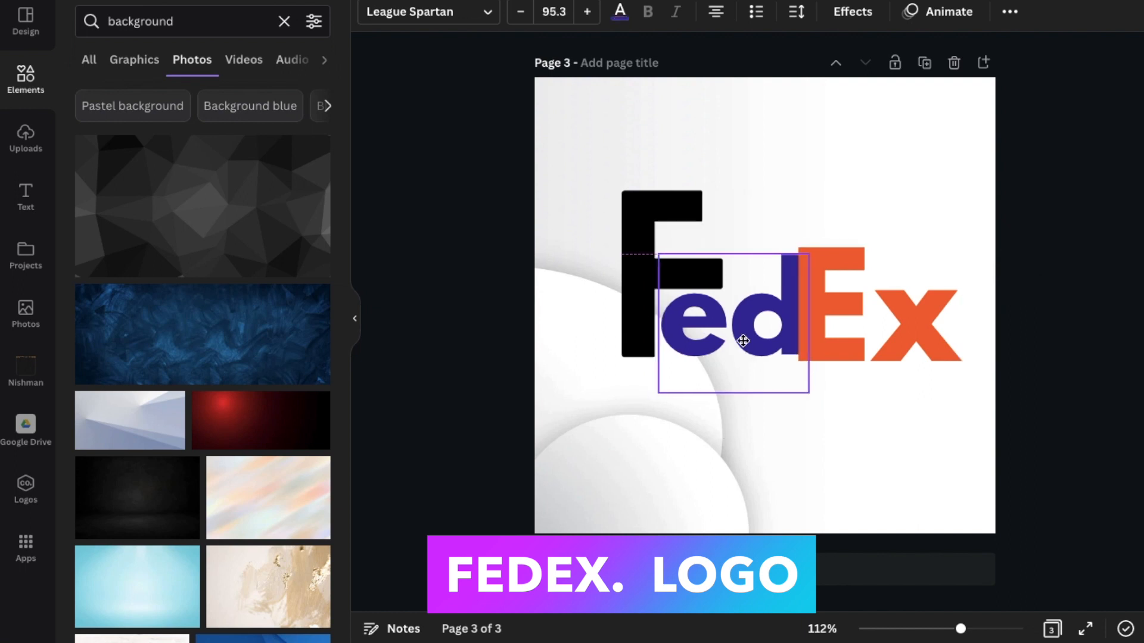
- Move the Ex text over the stem of the d and shrink it slightly to line up with ed
click(884, 216)
drag(864, 291, 845, 291)
click(937, 169)
click(851, 285)
drag(950, 241, 940, 250)
click(896, 513)
drag(896, 368, 895, 361)
click(902, 462)
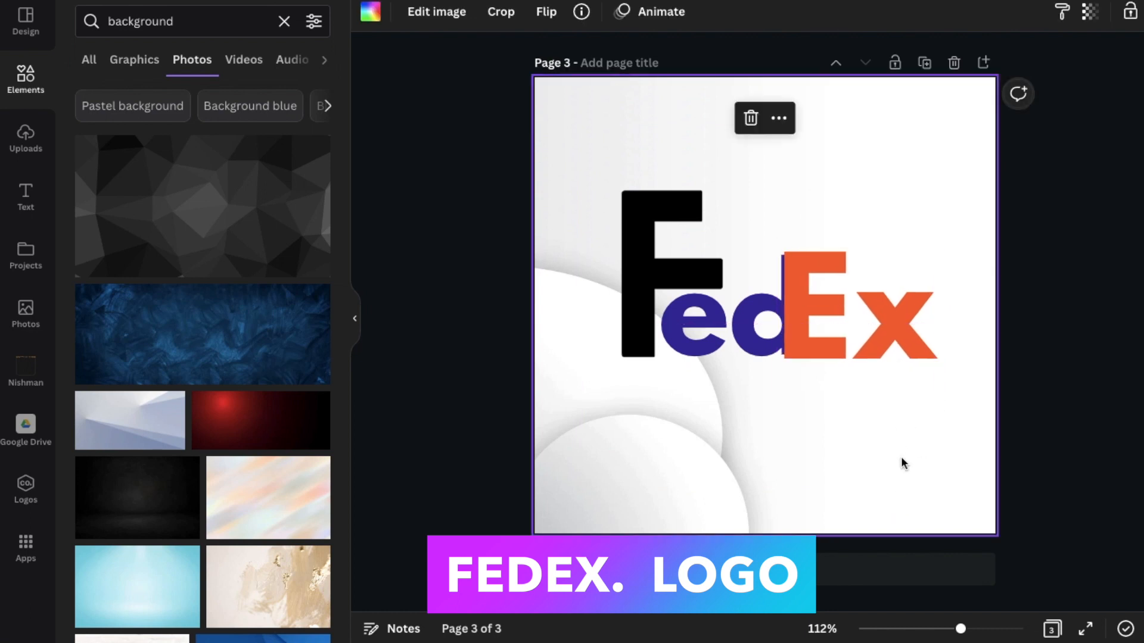
- Colour the large F the same dark blue as the ed text
click(656, 195)
click(619, 12)
click(179, 94)
key(Escape)
click(618, 450)
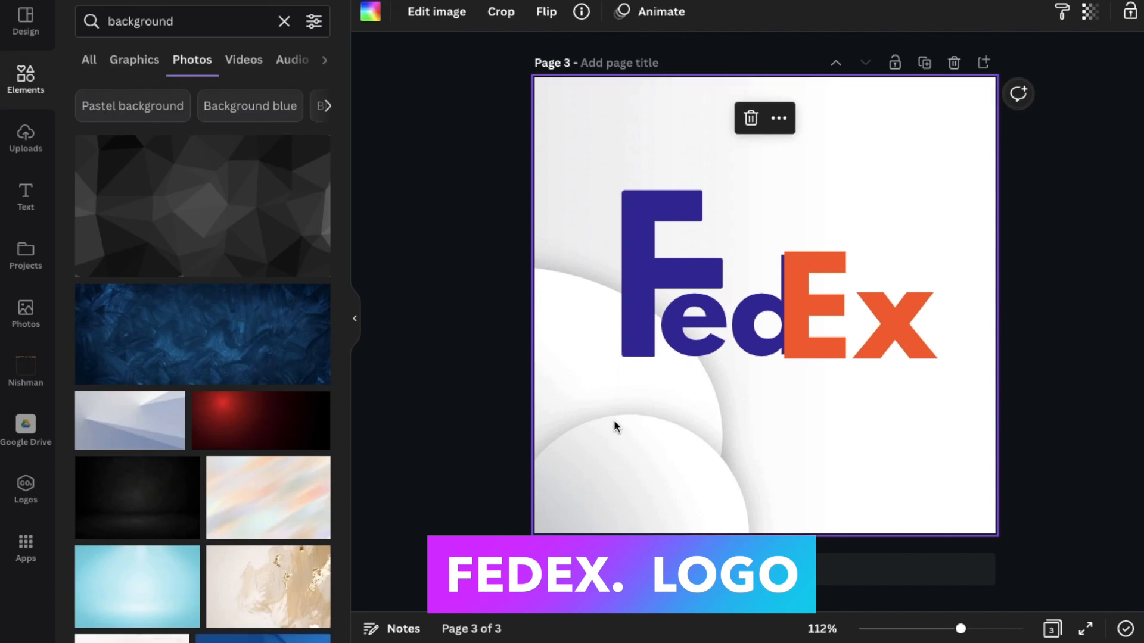
- Delete the Blanka F and replace it with a League Spartan copy of the ed text changed to "F"
click(660, 276)
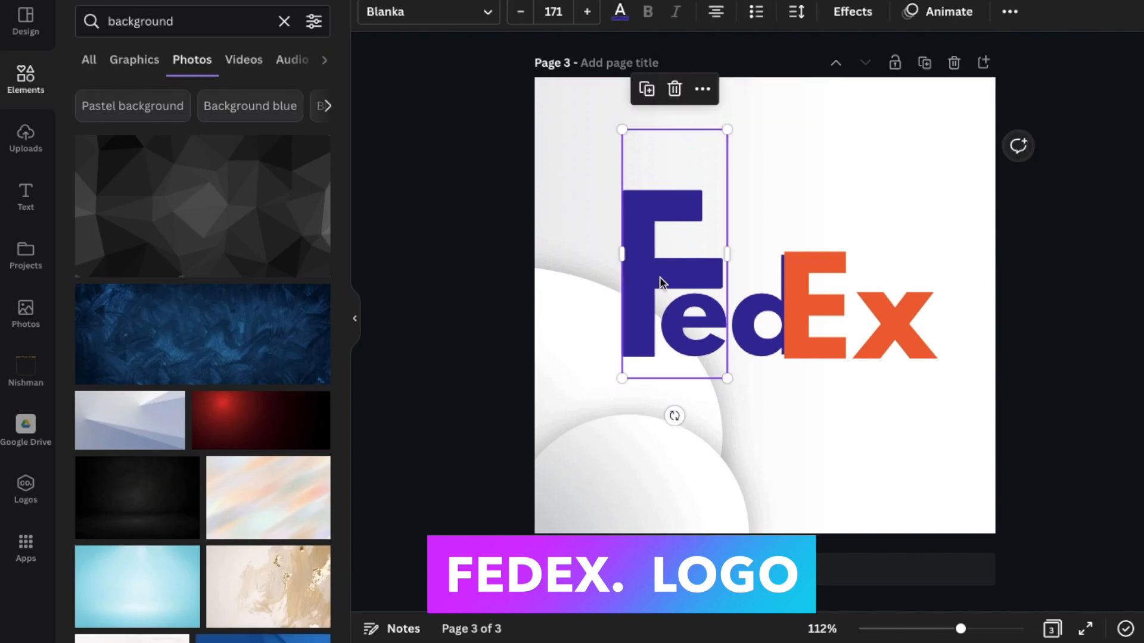
key(Delete)
drag(683, 352, 731, 362)
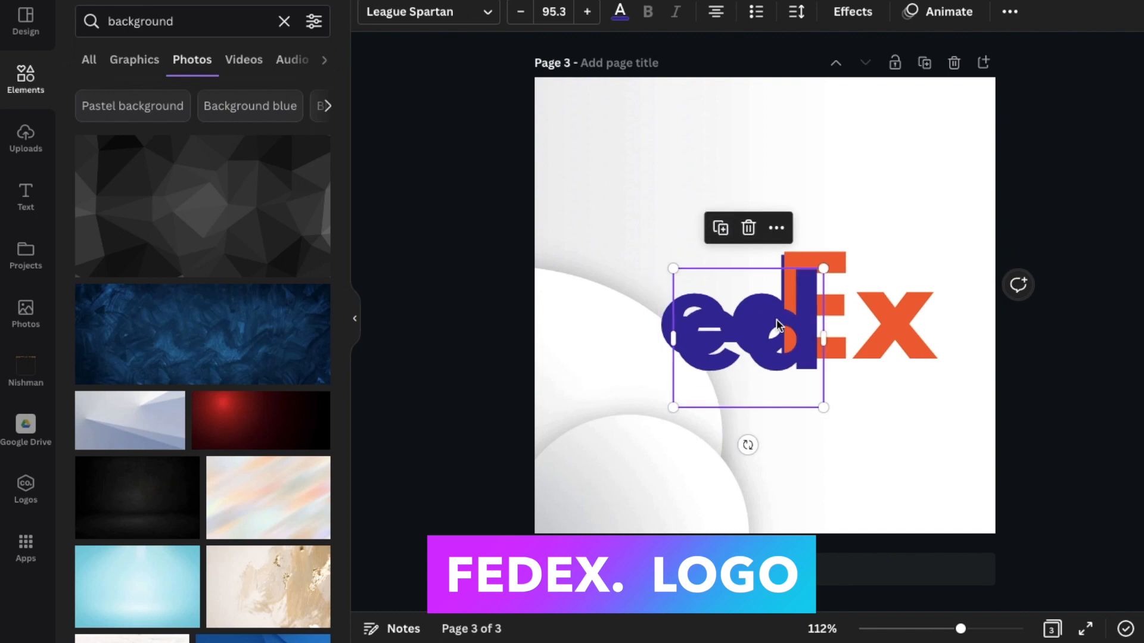
drag(783, 335, 774, 334)
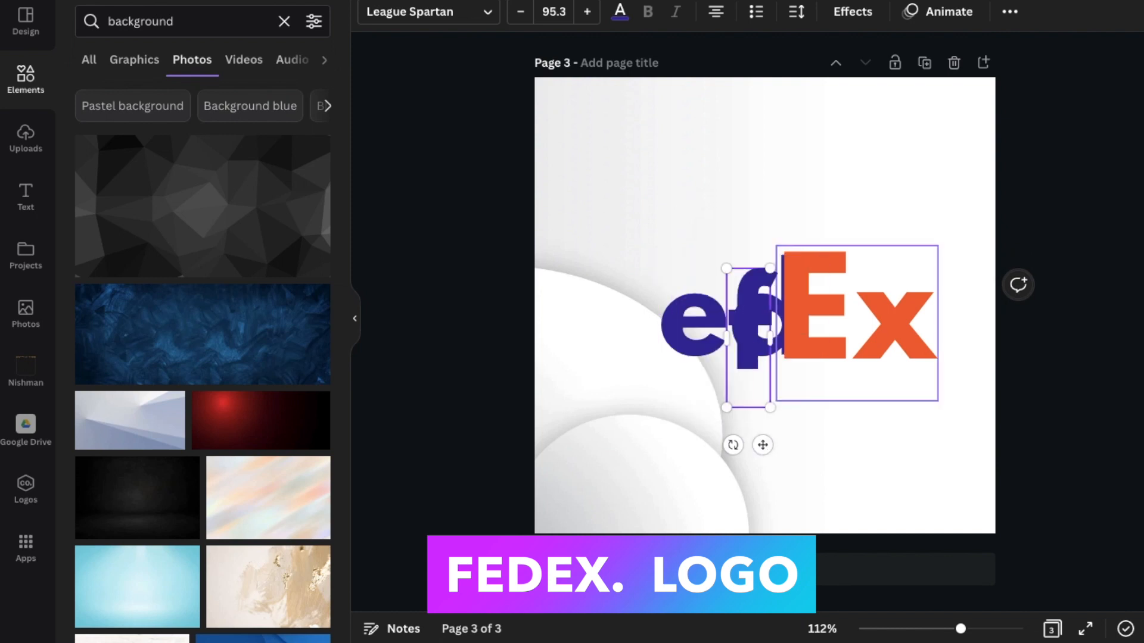
text(F)
click(805, 428)
- Enlarge the new F to font size 191 and place it in front of the ed text
drag(761, 387, 746, 510)
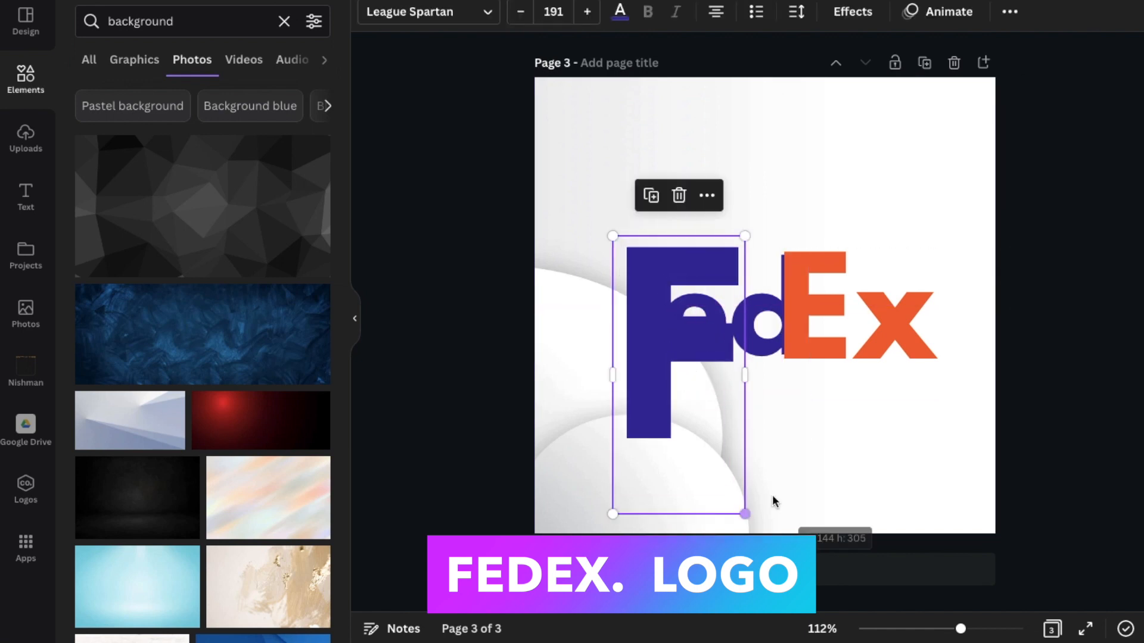
drag(669, 444, 655, 370)
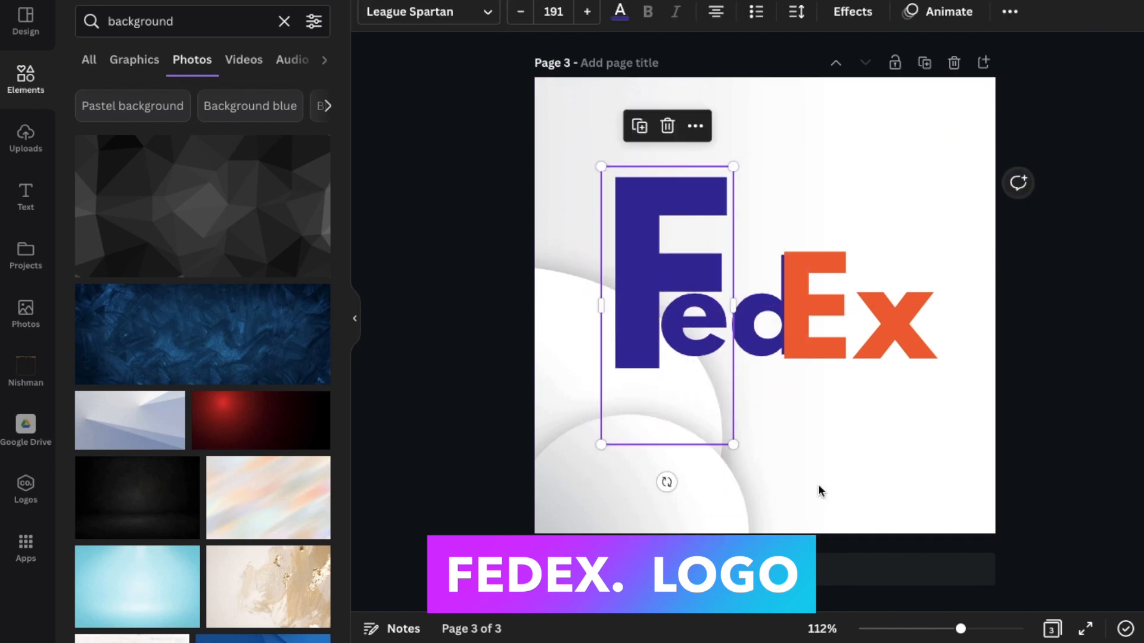
click(816, 490)
- Select the F, ed and Ex texts together, scale them down and centre them on the page
drag(664, 179, 889, 400)
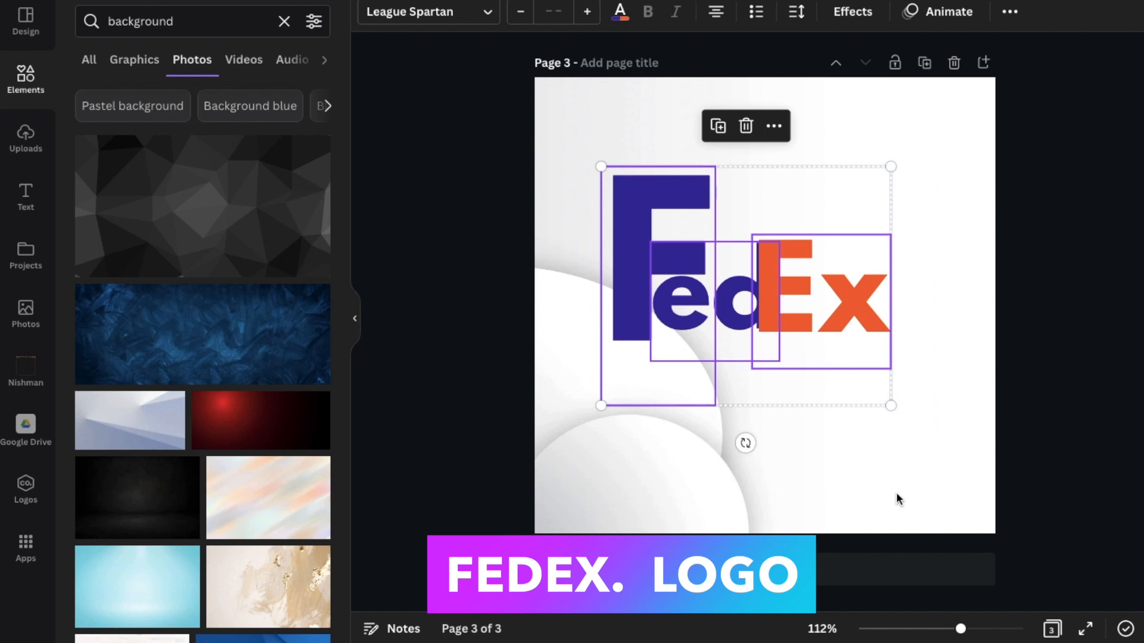
click(895, 496)
drag(894, 165, 602, 356)
drag(762, 357, 780, 375)
click(852, 446)
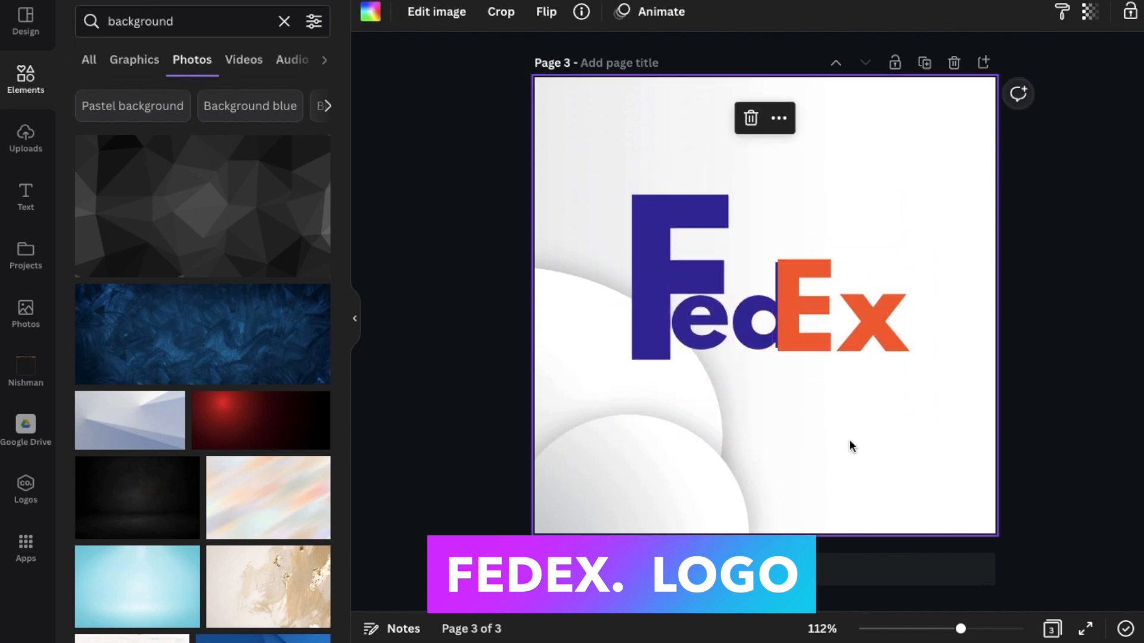
- Search the elements for "shadow" and add the dark oval shadow graphic to the page
click(278, 19)
text(shadow)
key(Return)
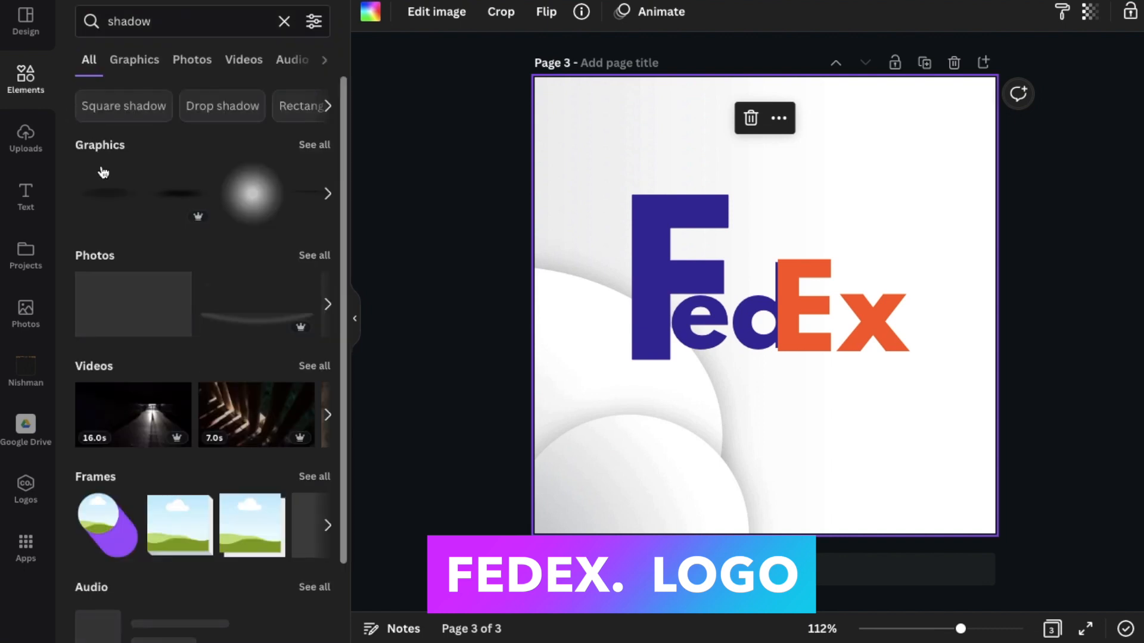
click(153, 204)
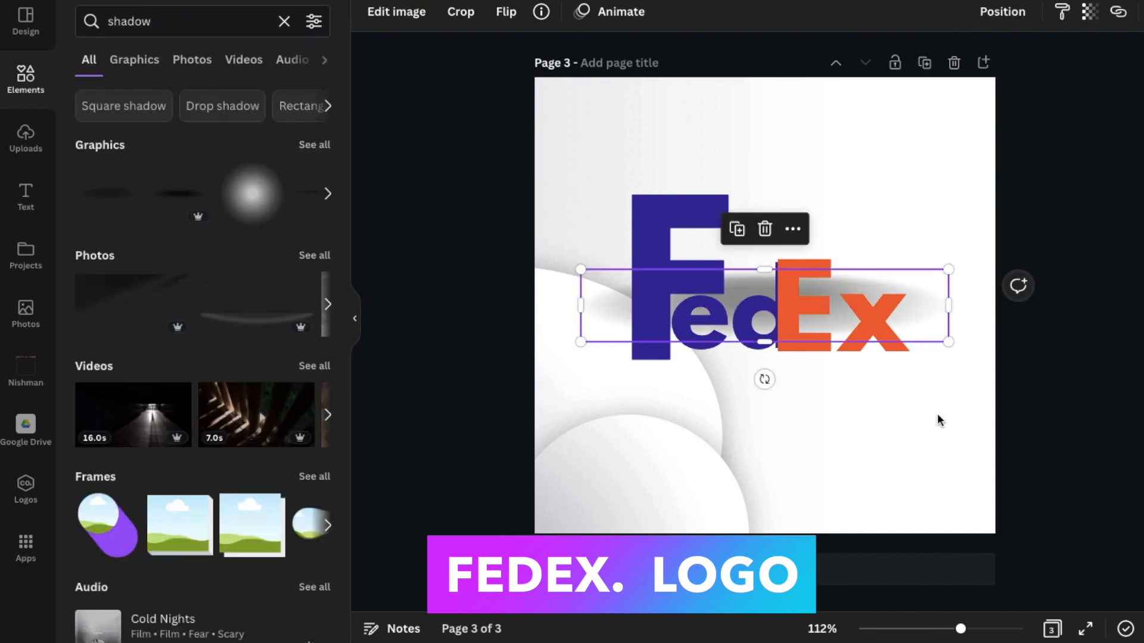
- Place the oval shadow beneath the FedEx lettering and shrink it to about the width of the logo
drag(924, 316, 934, 409)
click(927, 471)
drag(949, 359, 890, 370)
drag(834, 404, 868, 403)
click(1124, 340)
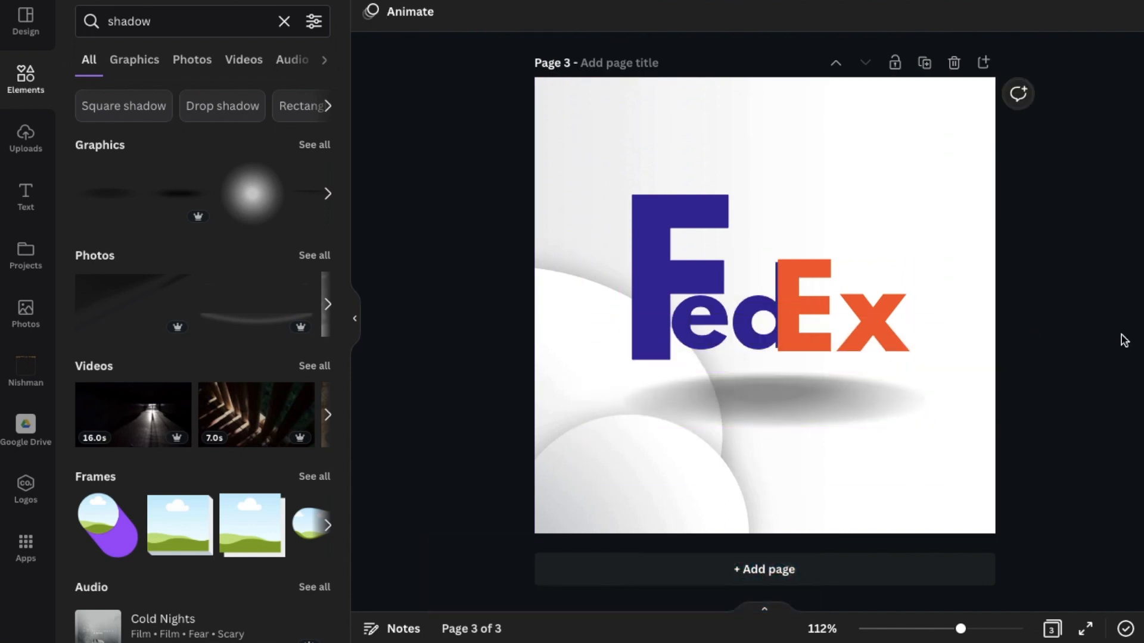